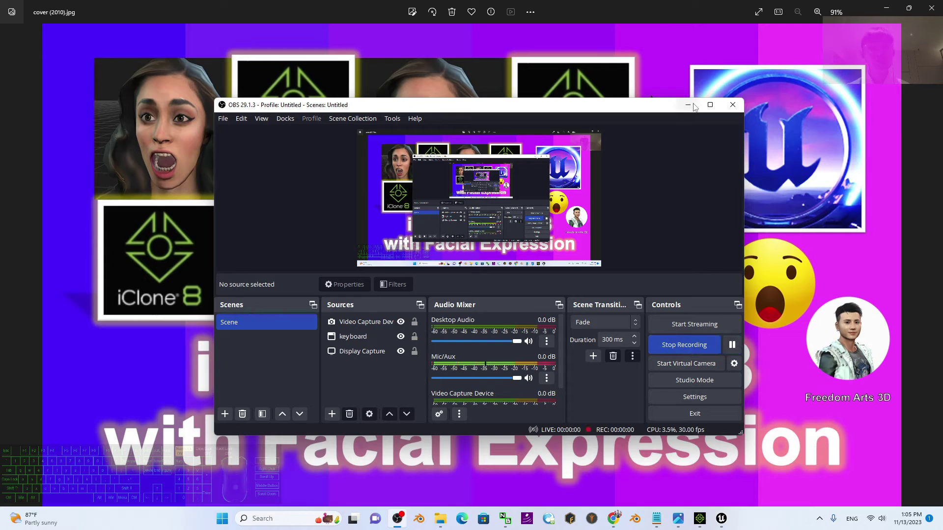
Switch to iClone 8 and play the avatar's animation from the first frame, stopping it partway.
{"action": "left_click", "coordinate": [688, 104]}
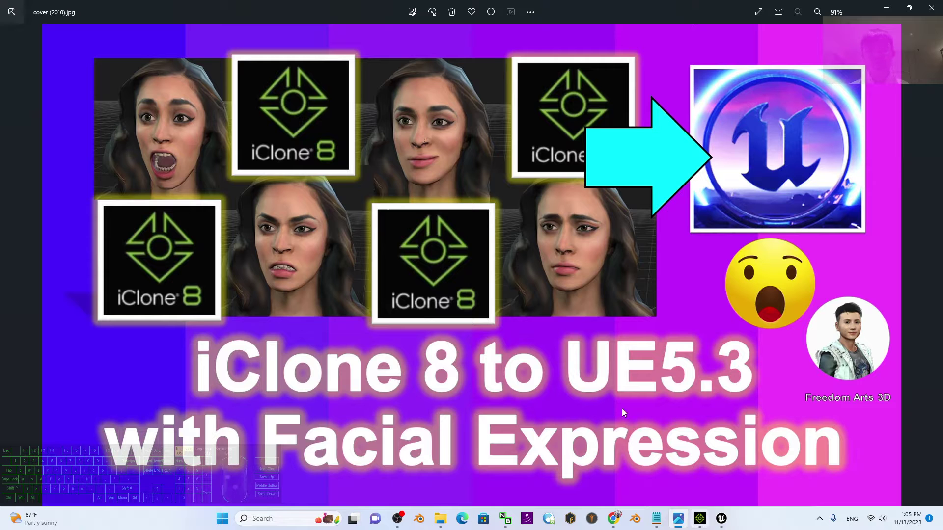
{"action": "left_click", "coordinate": [721, 520]}
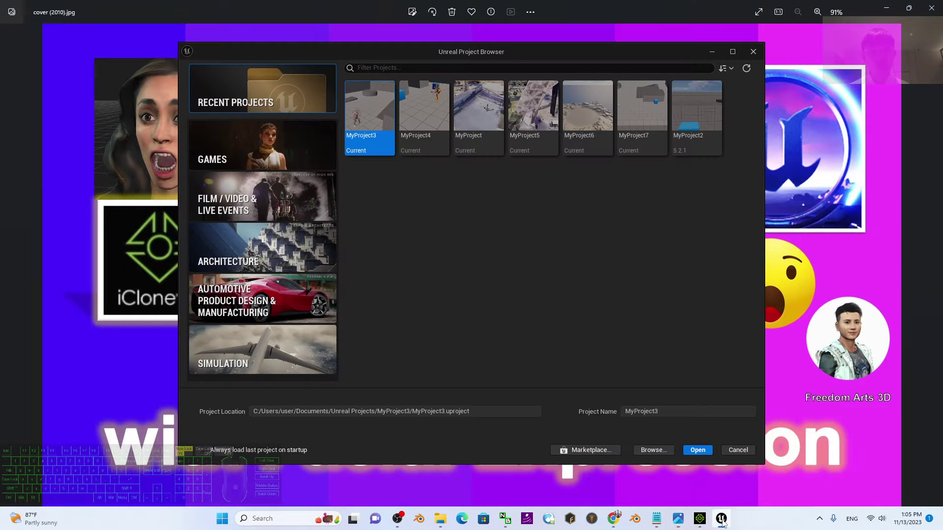
{"action": "left_click", "coordinate": [700, 520]}
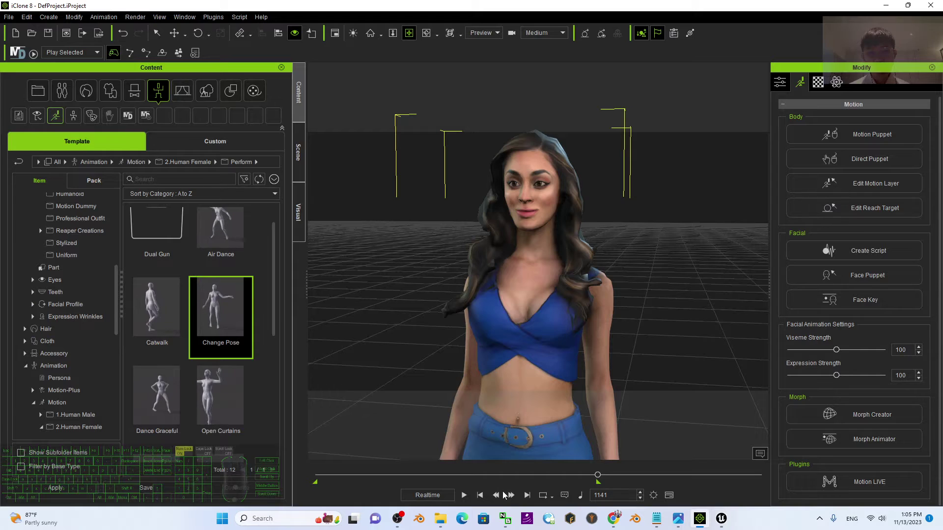
{"action": "left_click", "coordinate": [478, 497]}
{"action": "left_click", "coordinate": [463, 496]}
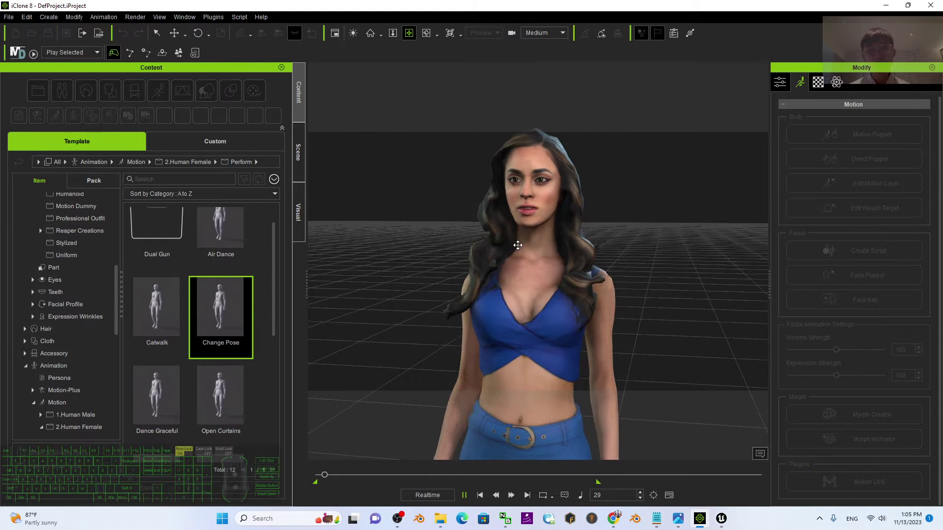
{"action": "left_click", "coordinate": [464, 496]}
{"action": "left_click", "coordinate": [672, 519]}
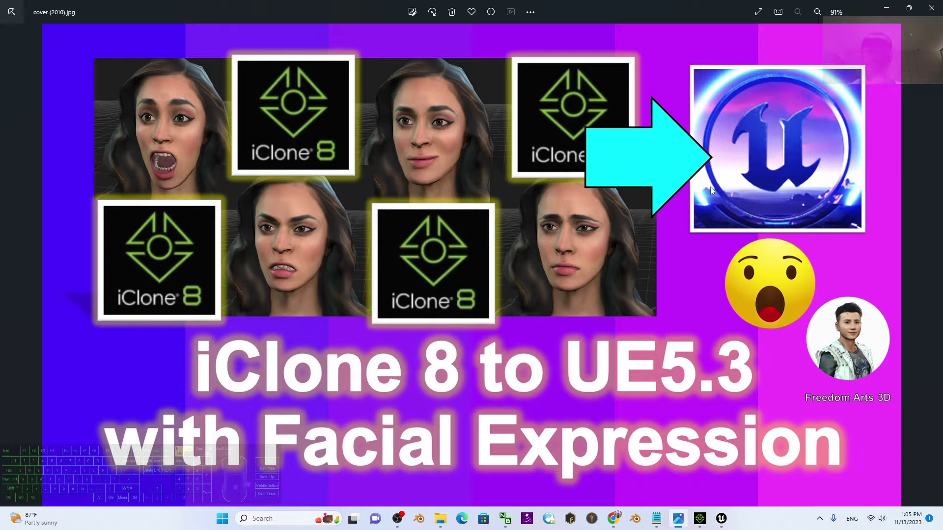
{"action": "left_click", "coordinate": [888, 7]}
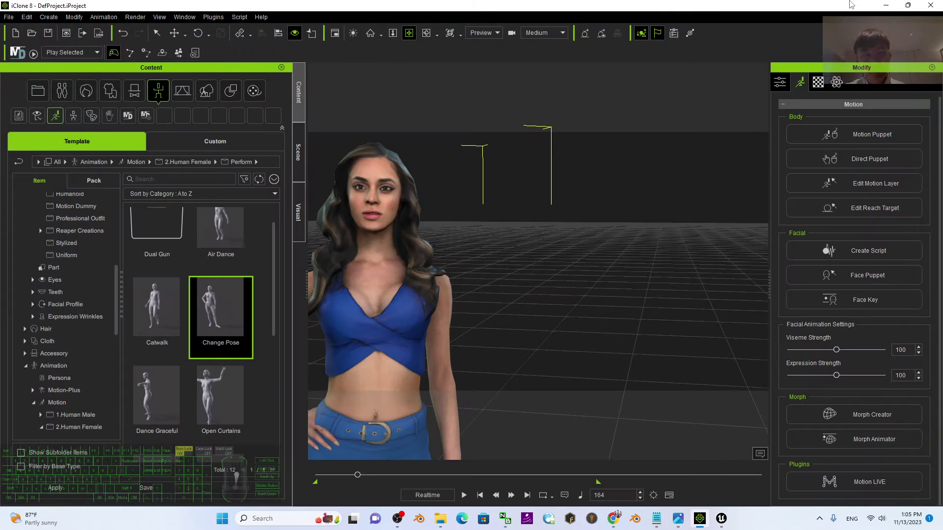
{"action": "left_click_drag", "start_coordinate": [707, 6], "coordinate": [558, 0]}
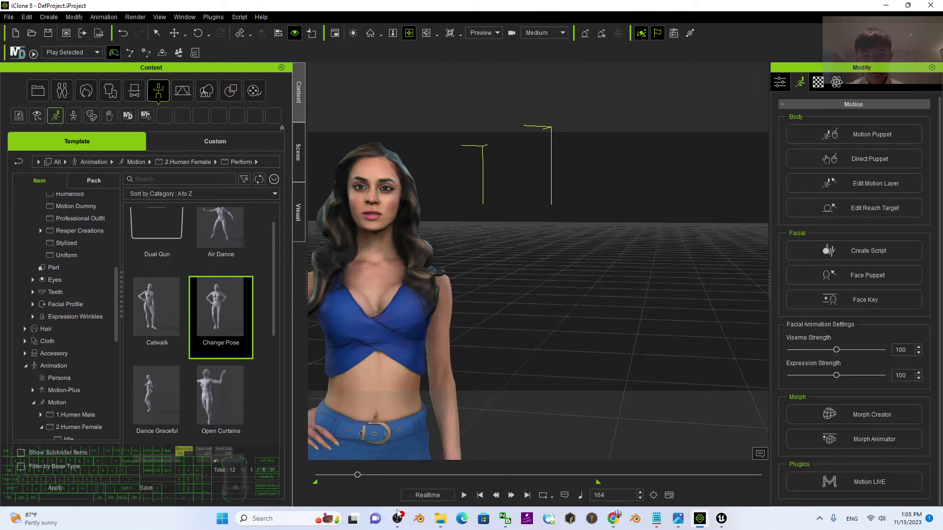
{"action": "left_click", "coordinate": [398, 518]}
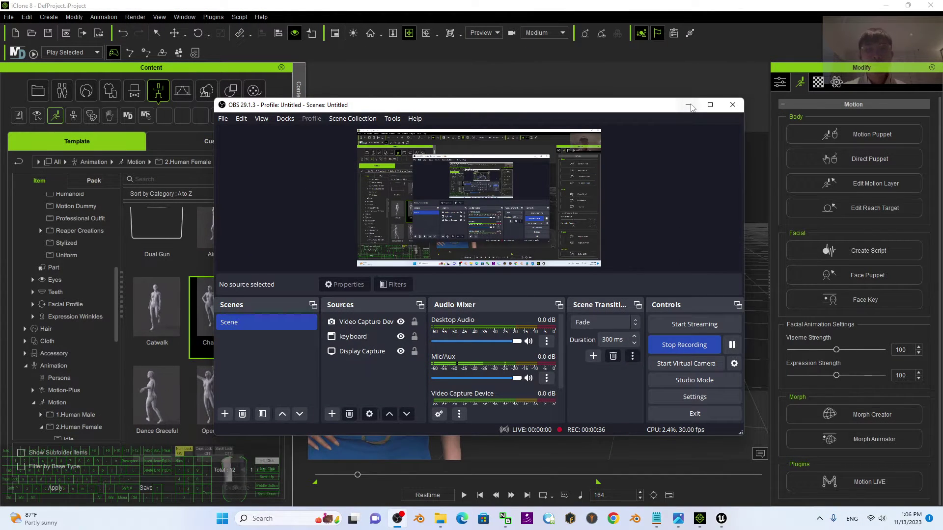
{"action": "left_click", "coordinate": [689, 105]}
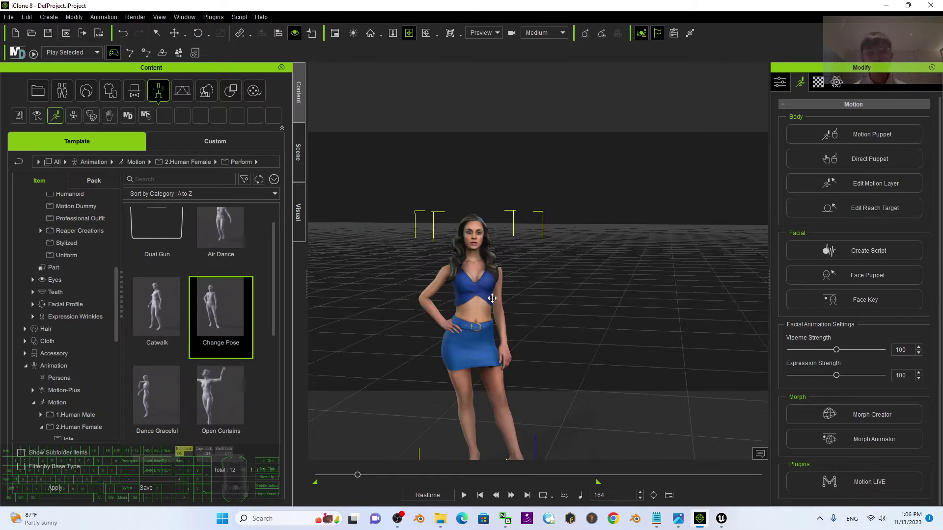
Replay the avatar's motion from the start, pause it at the leaning pose and view her facial expression from the front.
{"action": "scroll", "coordinate": [512, 295], "scroll_direction": "up", "scroll_amount": 3}
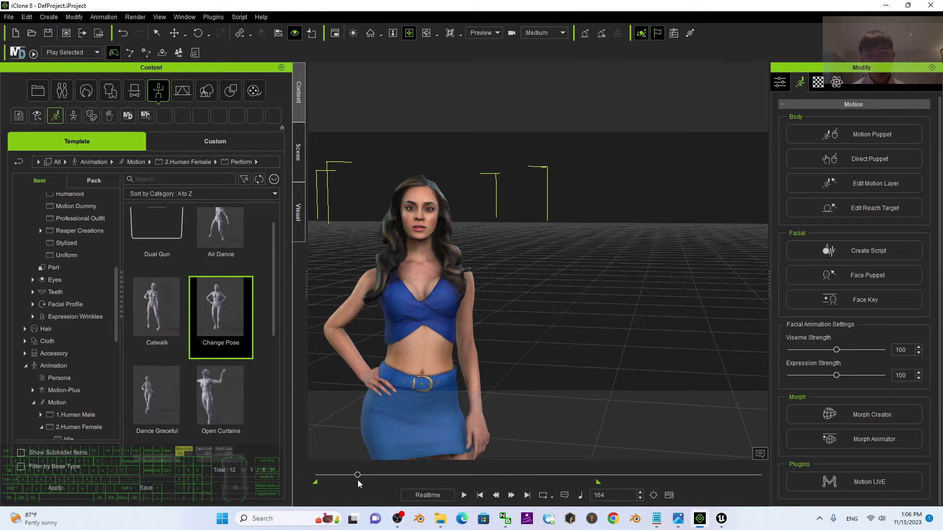
{"action": "left_click", "coordinate": [476, 497]}
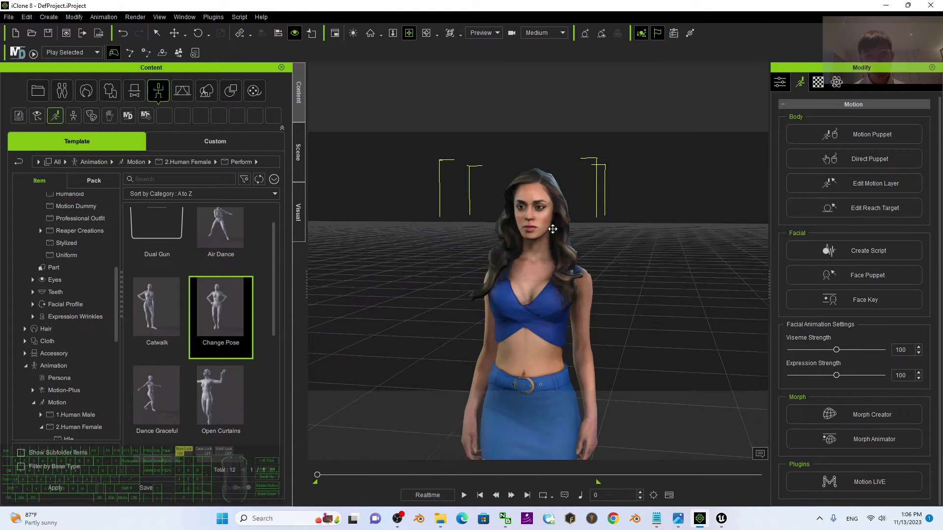
{"action": "left_click", "coordinate": [465, 495]}
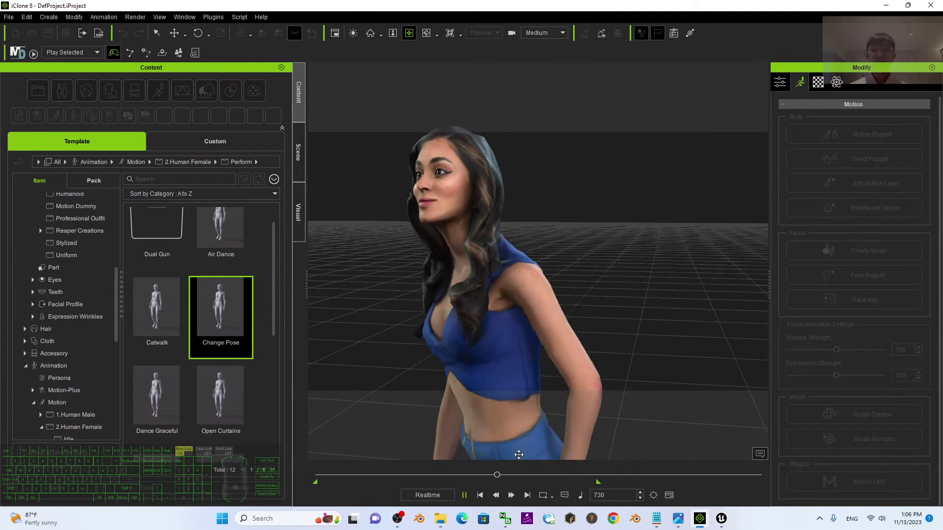
{"action": "key", "text": "space"}
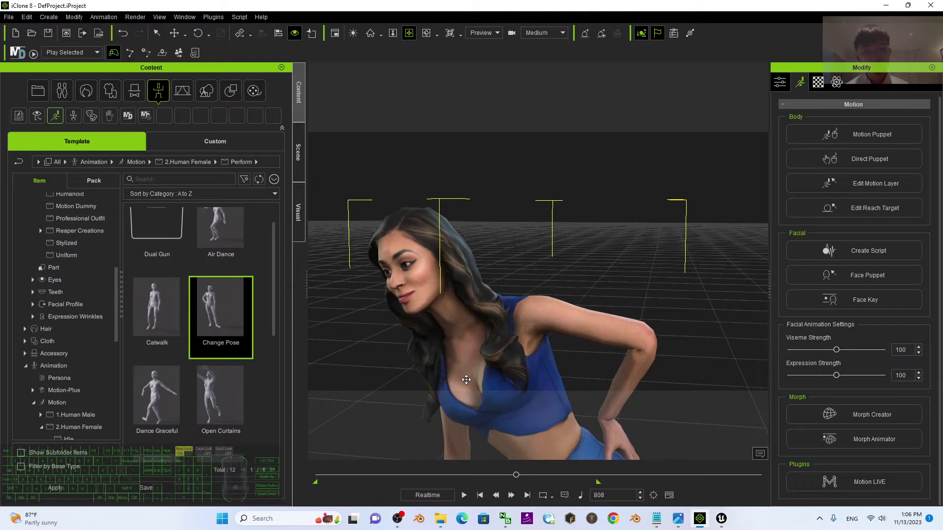
{"action": "key", "text": "c"}
{"action": "left_click_drag", "start_coordinate": [480, 354], "coordinate": [519, 329]}
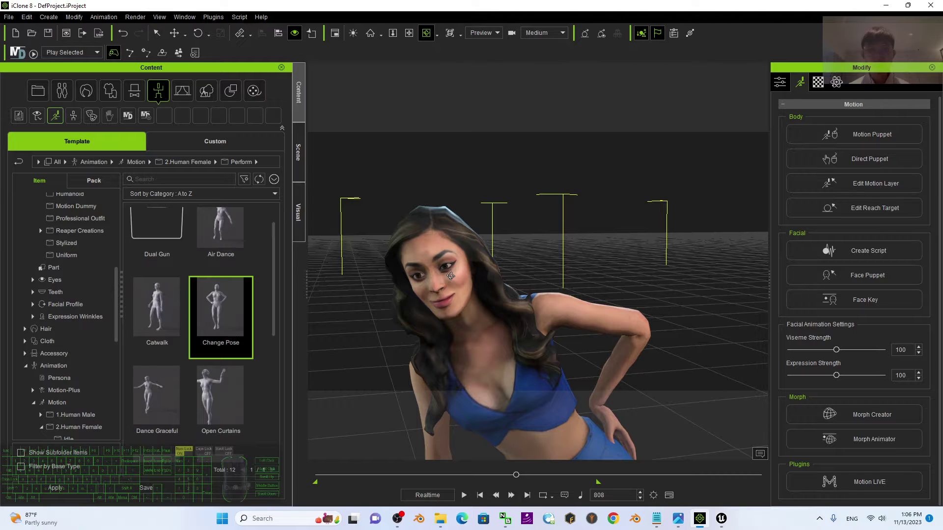
{"action": "left_click", "coordinate": [721, 521]}
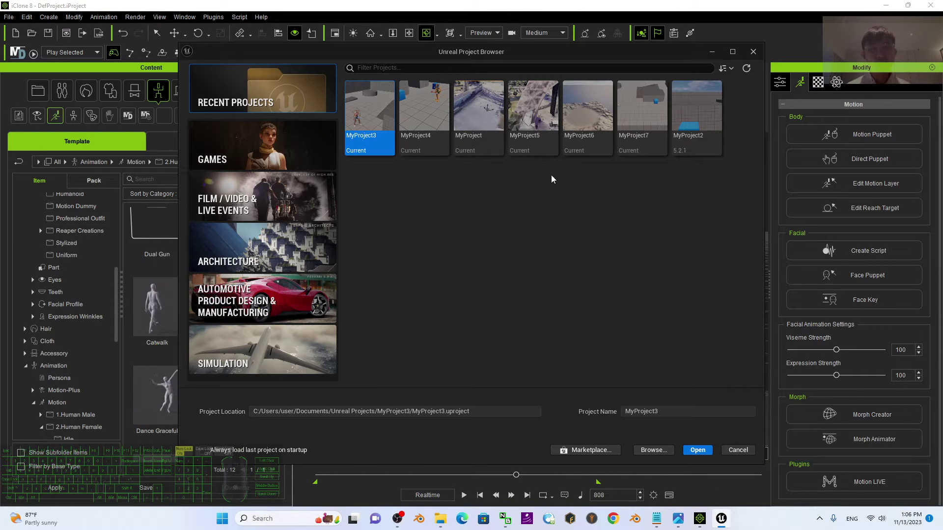
{"action": "left_click", "coordinate": [712, 51]}
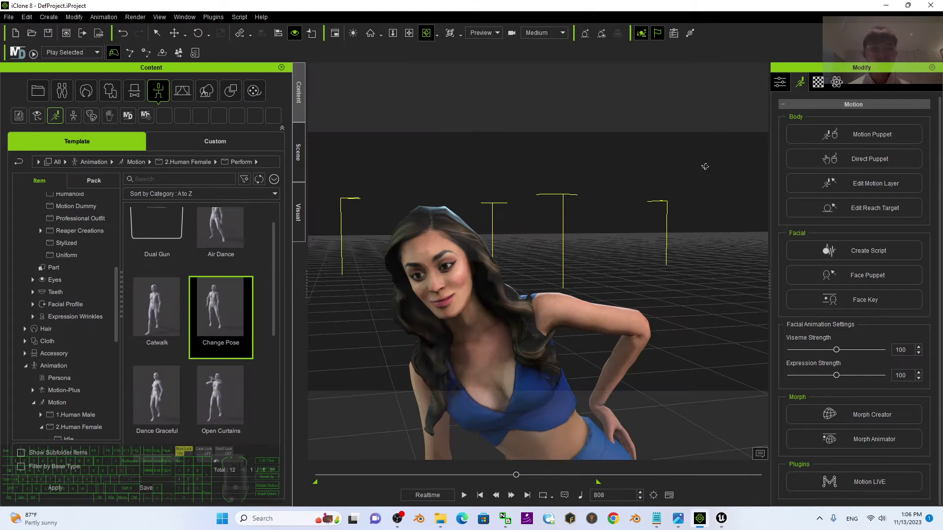
{"action": "scroll", "coordinate": [551, 268], "scroll_direction": "down", "scroll_amount": 2}
{"action": "left_click_drag", "start_coordinate": [215, 5], "coordinate": [439, 38]}
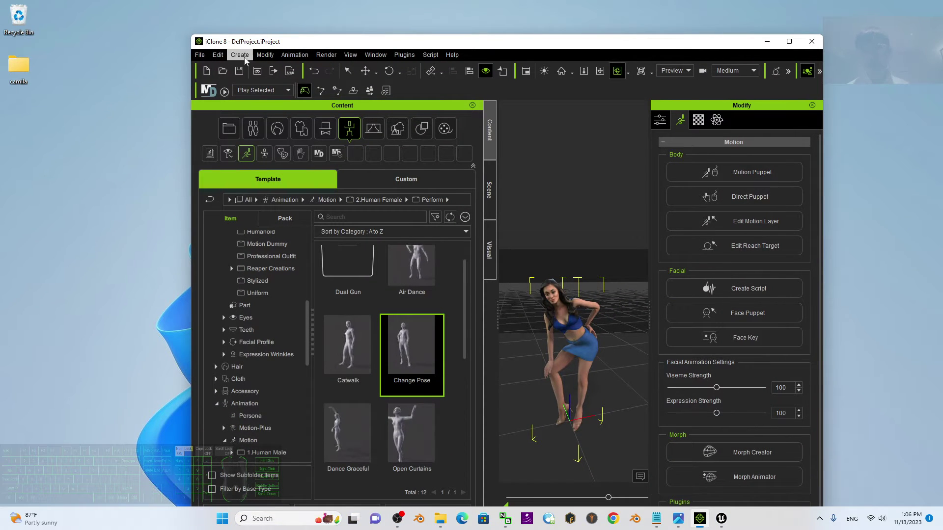
{"action": "left_click", "coordinate": [790, 41]}
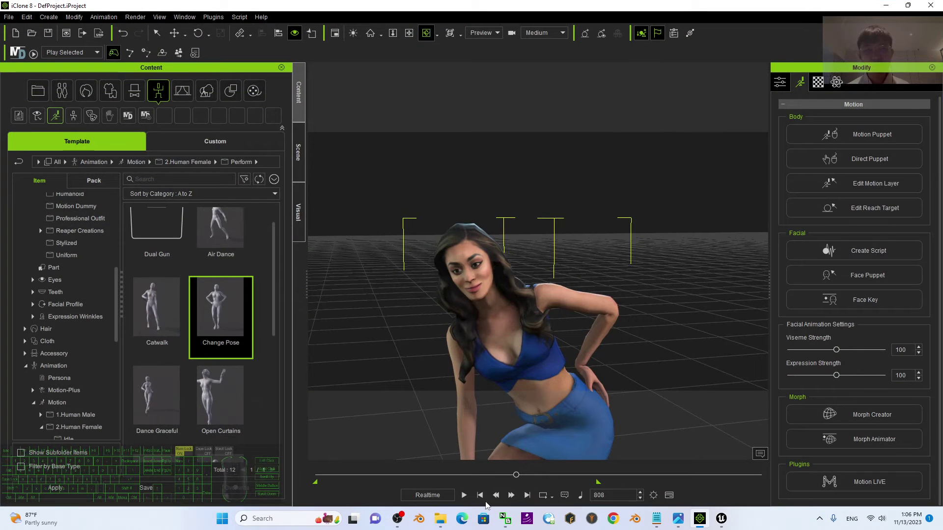
Restore the iClone window to a floating size over the desktop and open the FBX export settings beside the avatar.
{"action": "left_click_drag", "start_coordinate": [514, 6], "coordinate": [520, 35]}
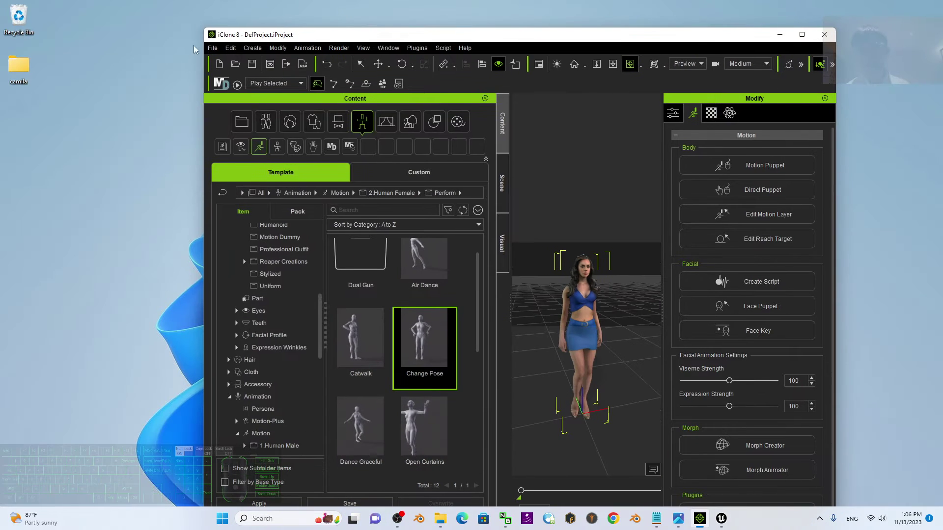
{"action": "left_click", "coordinate": [211, 49]}
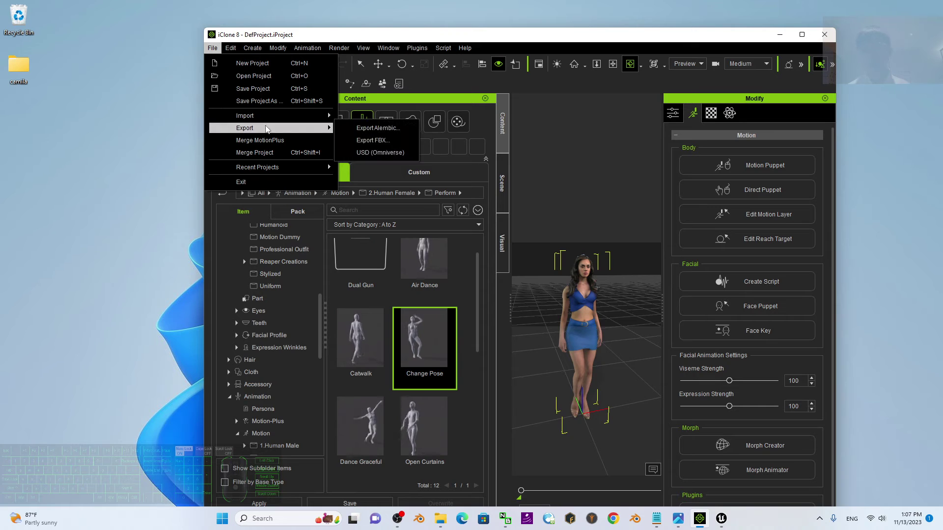
{"action": "left_click", "coordinate": [376, 139]}
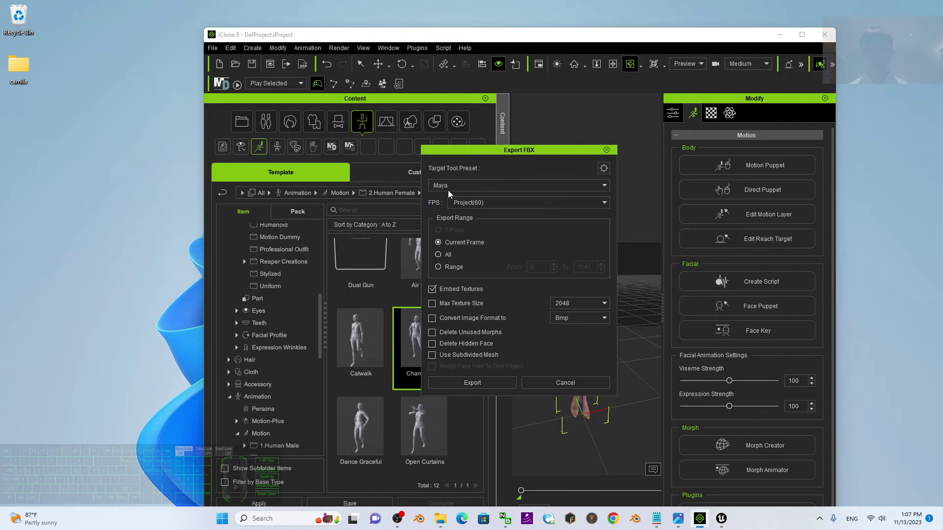
{"action": "left_click", "coordinate": [473, 186]}
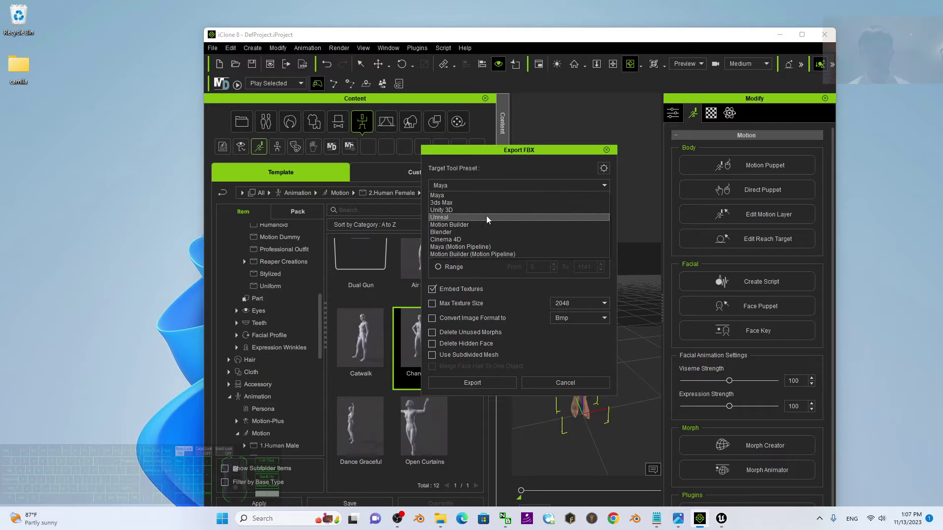
{"action": "left_click_drag", "start_coordinate": [510, 157], "coordinate": [355, 157]}
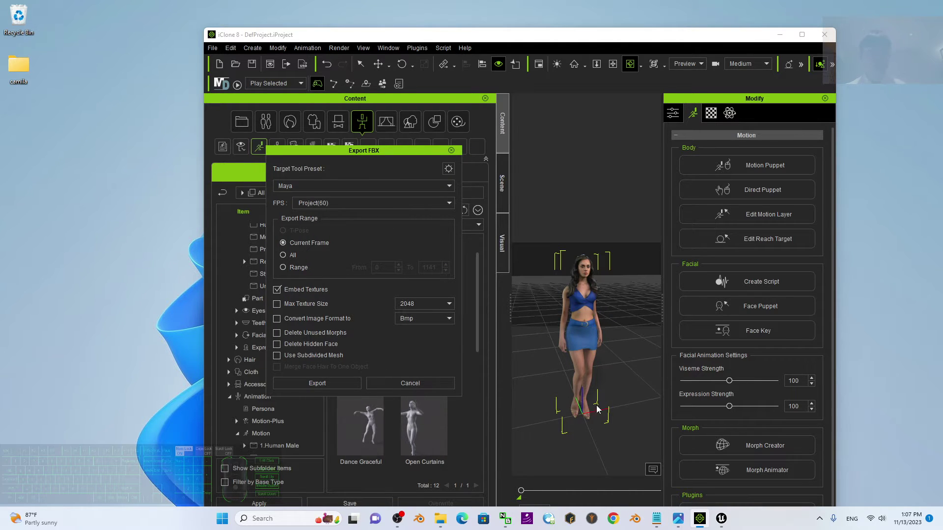
Configure the FBX export with the Unreal target preset, the Range export option and embedded textures.
{"action": "left_click", "coordinate": [335, 188]}
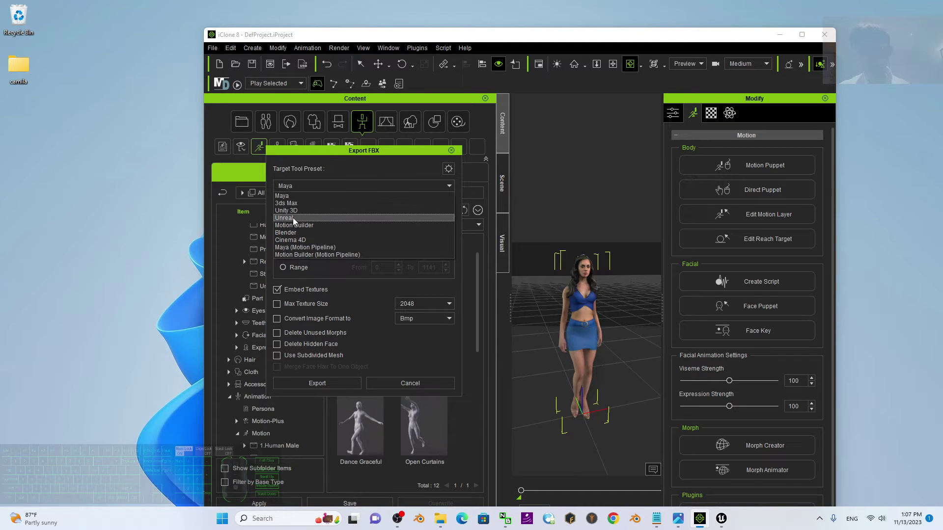
{"action": "left_click", "coordinate": [285, 218]}
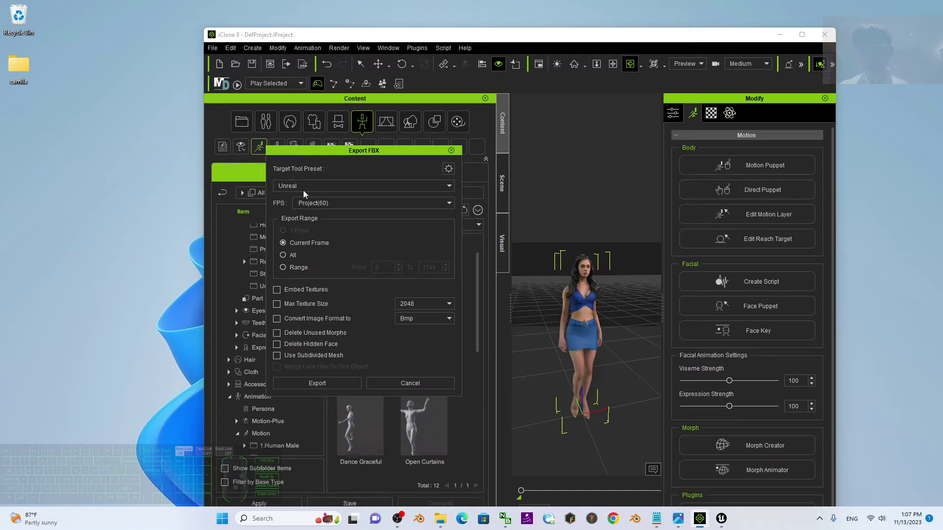
{"action": "left_click", "coordinate": [286, 268]}
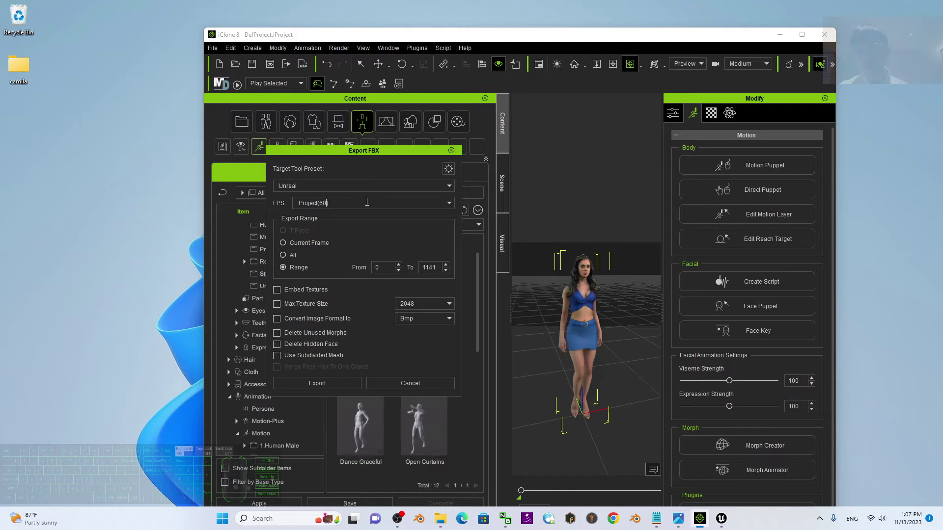
{"action": "left_click", "coordinate": [287, 292]}
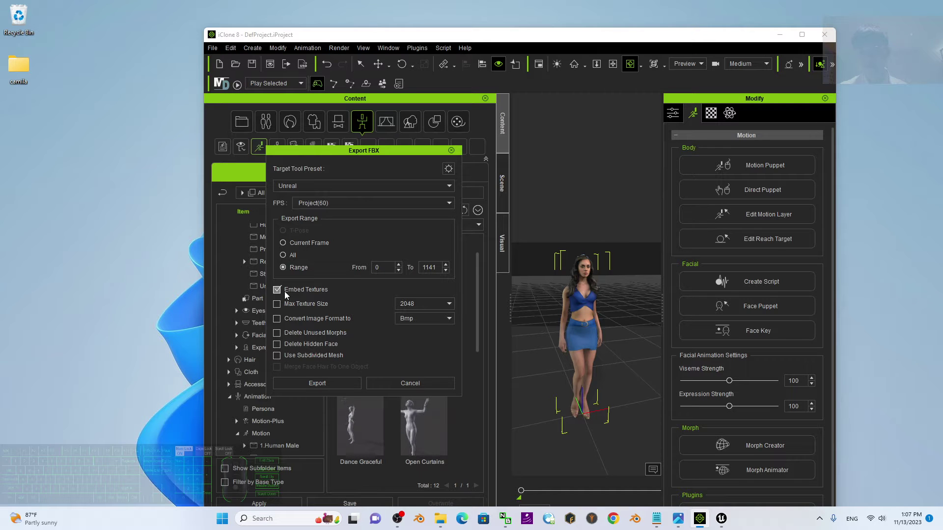
Start the export, create a folder named "iclone avatar" on the Desktop and open it as the save location.
{"action": "left_click", "coordinate": [332, 385]}
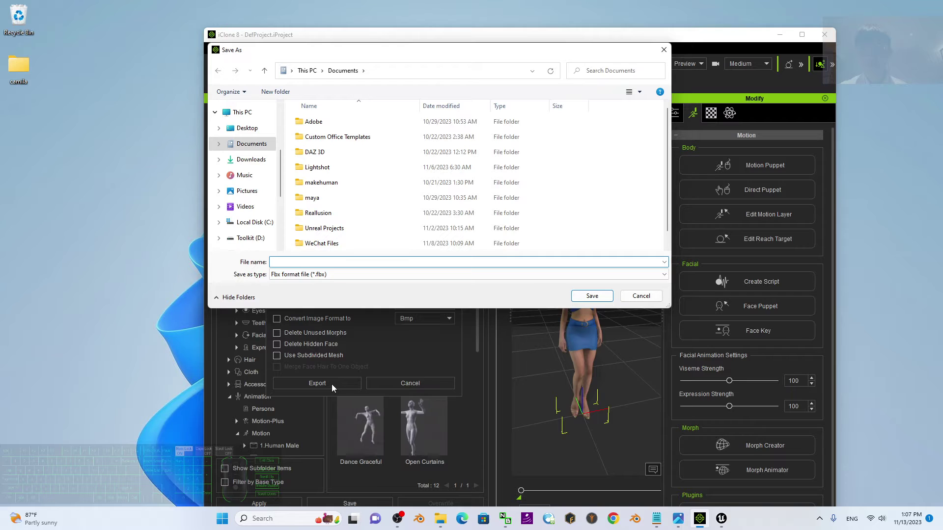
{"action": "left_click", "coordinate": [248, 129]}
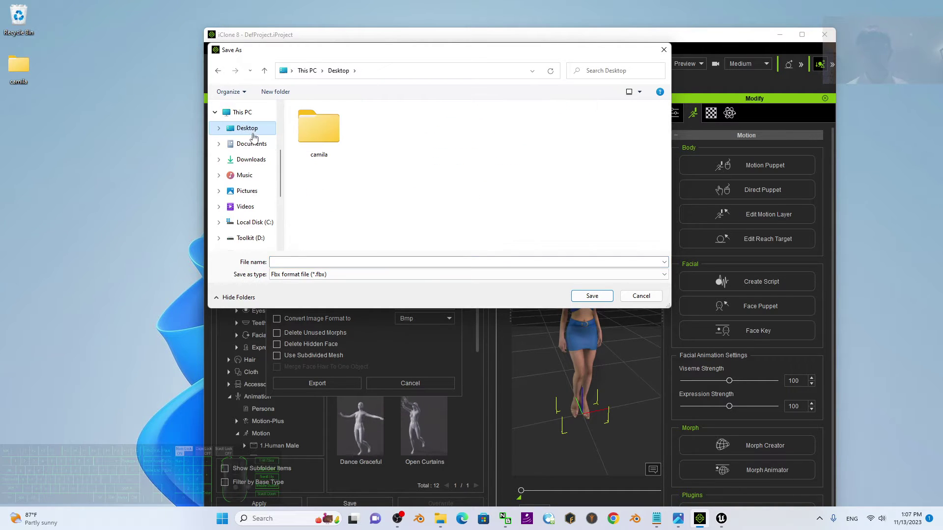
{"action": "right_click", "coordinate": [389, 195]}
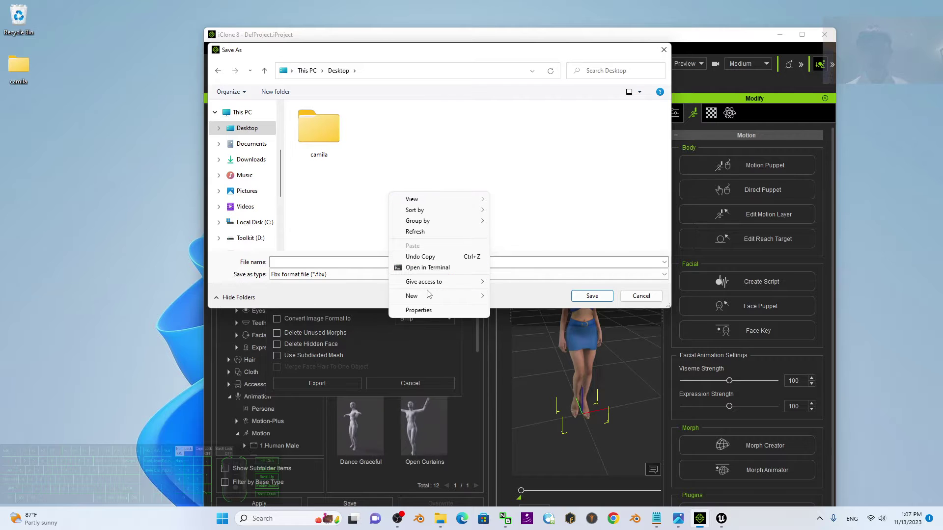
{"action": "mouse_move", "coordinate": [427, 296]}
{"action": "left_click", "coordinate": [521, 292]}
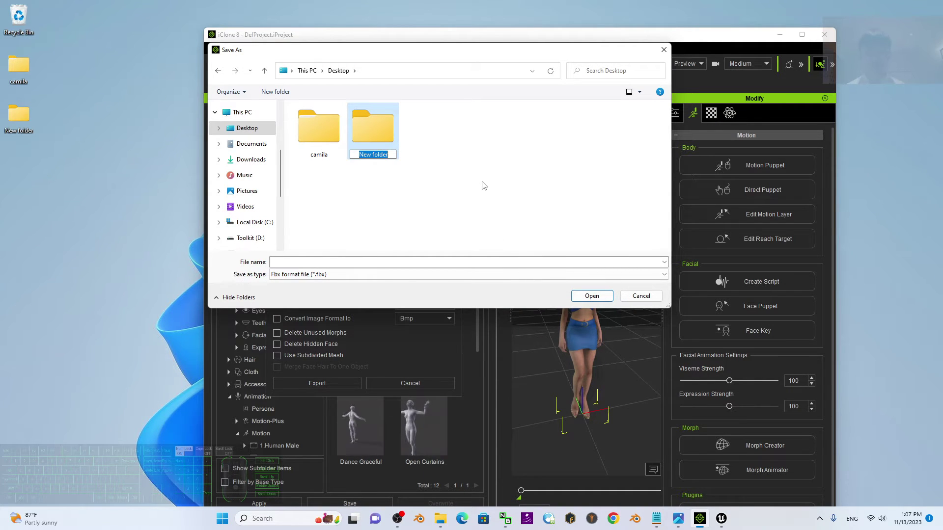
{"action": "type", "text": "iclone"}
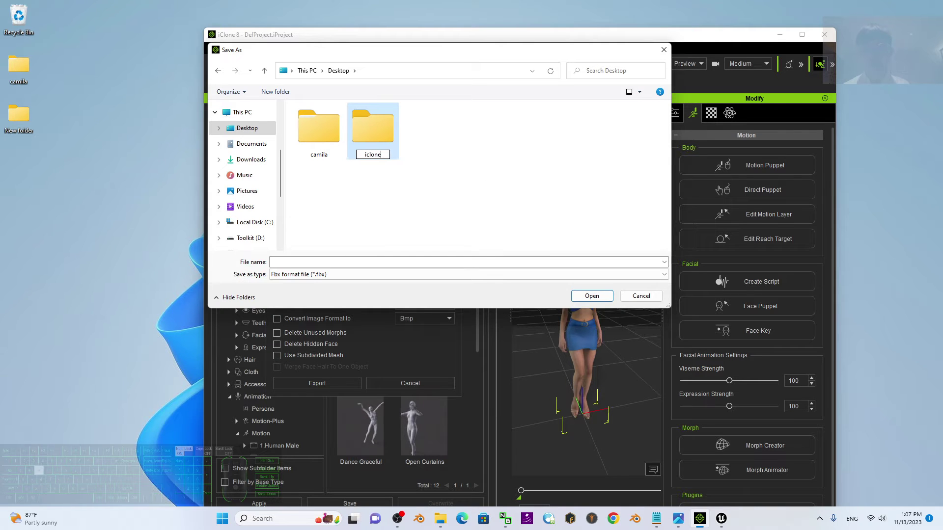
{"action": "type", "text": " avatar"}
{"action": "key", "text": "Return"}
{"action": "key", "text": "Return"}
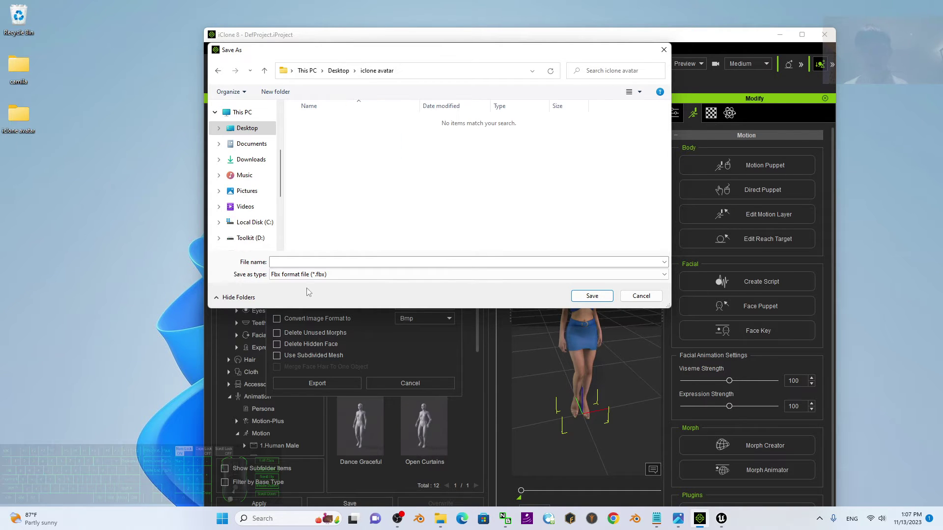
Save the FBX export as icloneavatar01 in the iclone avatar folder and accept the Auto Setup notice.
{"action": "left_click", "coordinate": [311, 261]}
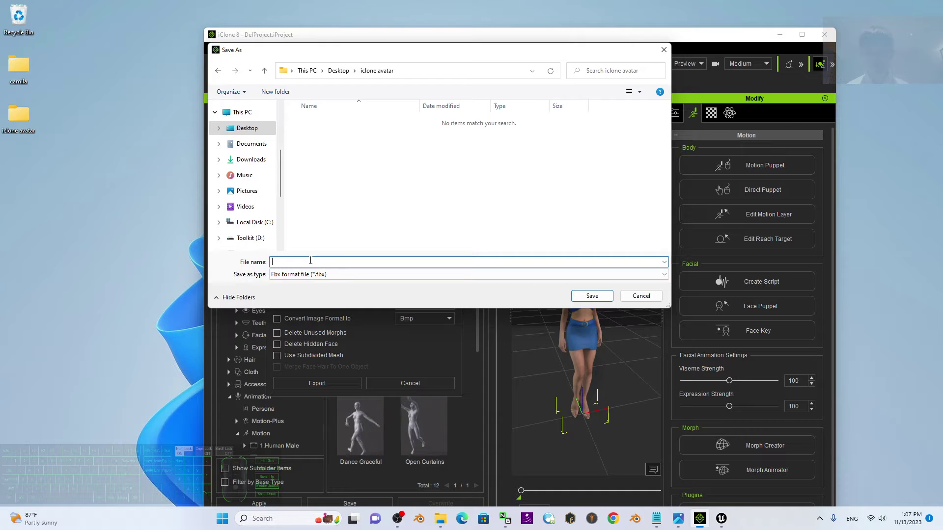
{"action": "type", "text": "icloneavatar01"}
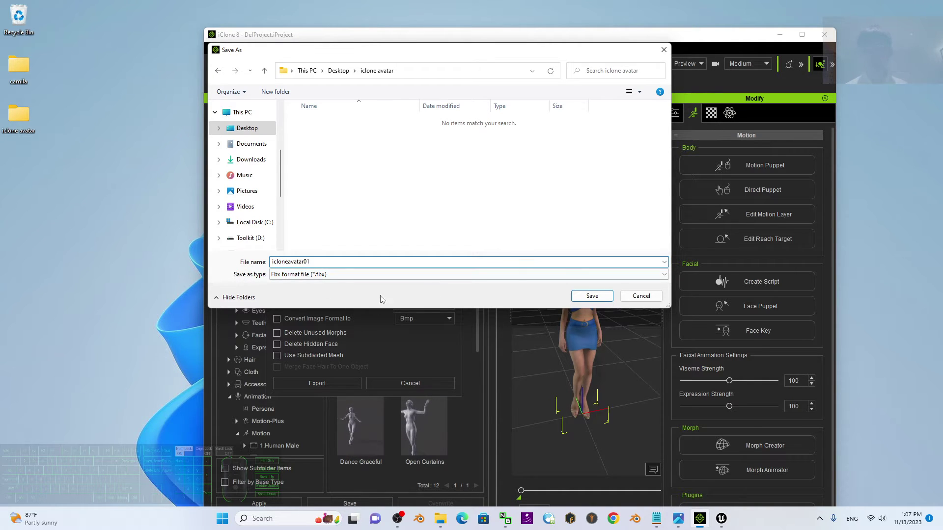
{"action": "left_click", "coordinate": [328, 279]}
{"action": "left_click", "coordinate": [328, 284]}
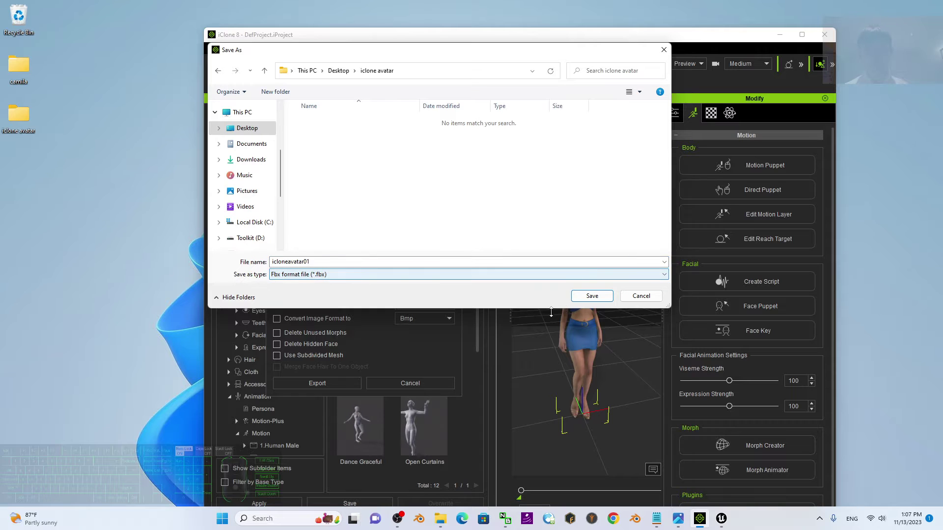
{"action": "left_click", "coordinate": [592, 296]}
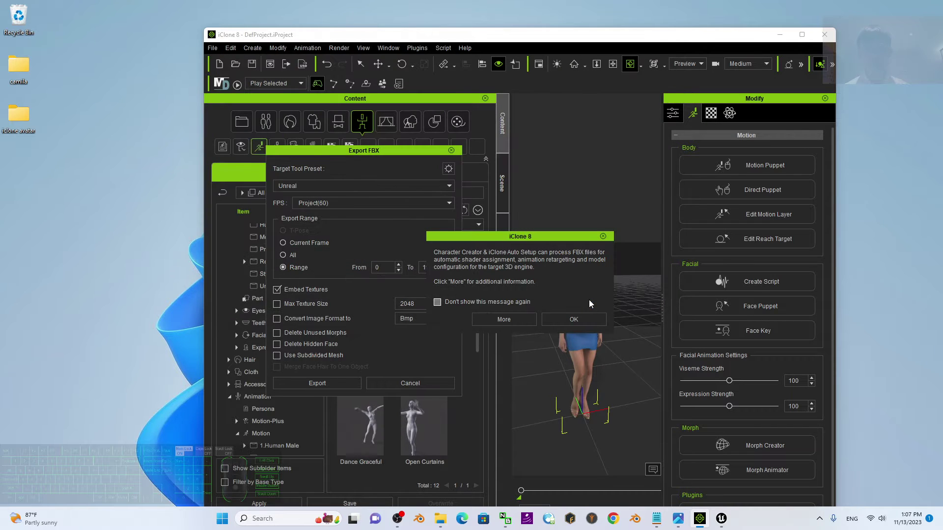
{"action": "left_click", "coordinate": [572, 320]}
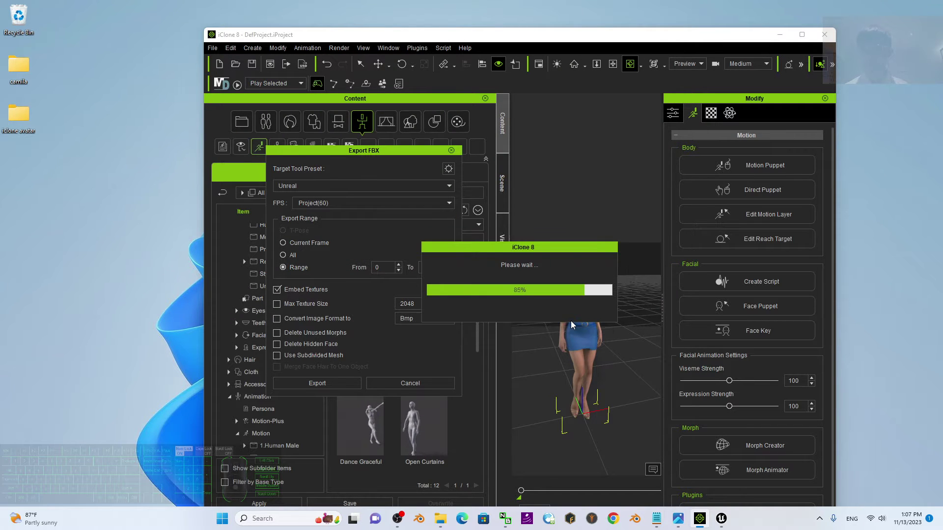
Open the iclone avatar folder from the desktop, place its window at the desktop's edge and minimize iClone.
{"action": "double_click", "coordinate": [19, 115]}
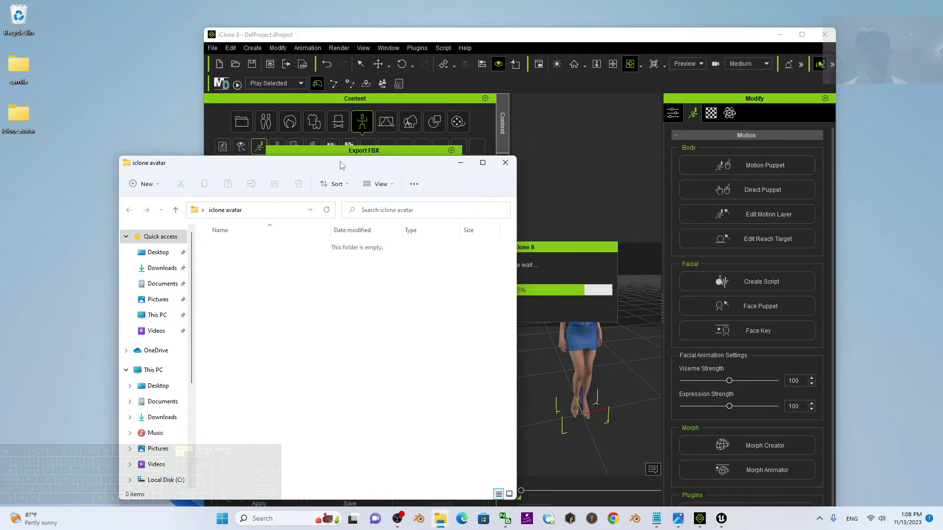
{"action": "left_click_drag", "start_coordinate": [342, 165], "coordinate": [240, 97]}
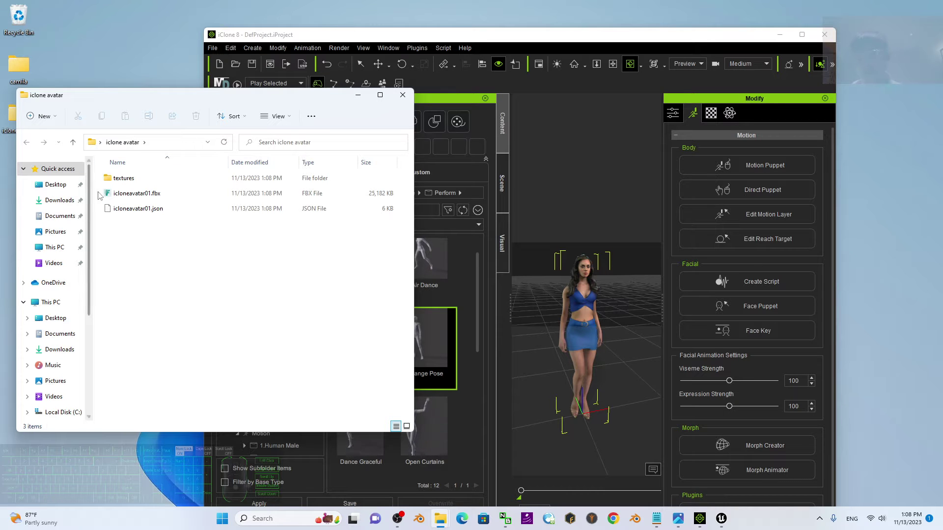
{"action": "left_click", "coordinate": [779, 34]}
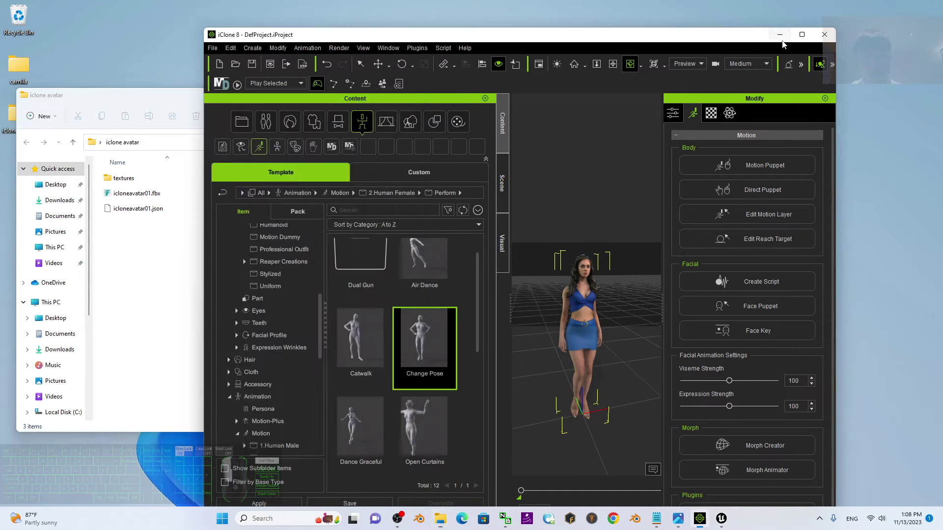
Switch to the Unreal Project Browser and create the Blueprint project MyProject8 from the Third Person games template with starter content.
{"action": "left_click", "coordinate": [724, 521]}
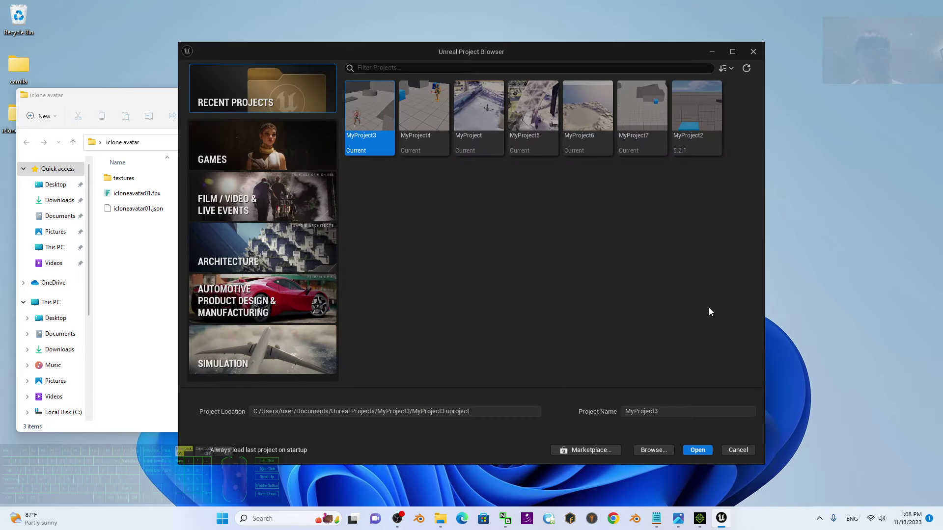
{"action": "left_click_drag", "start_coordinate": [521, 50], "coordinate": [580, 53]}
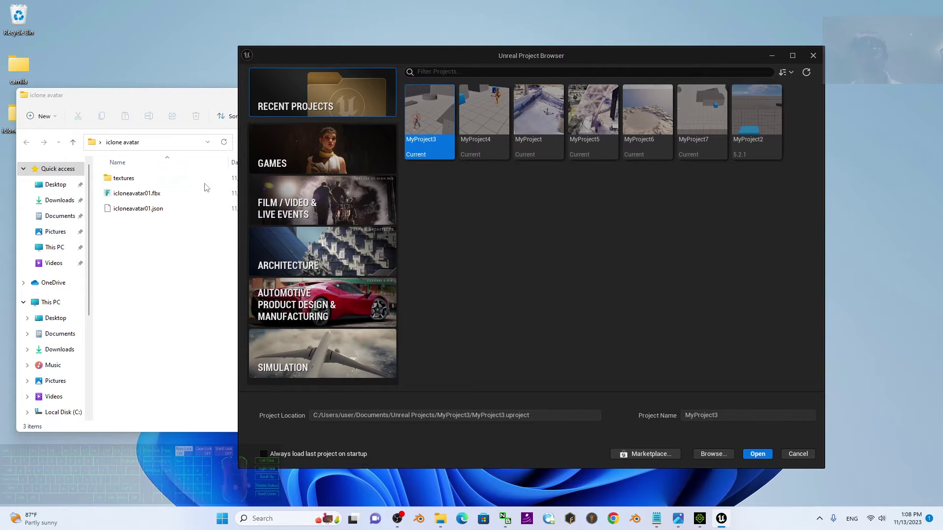
{"action": "left_click", "coordinate": [672, 517]}
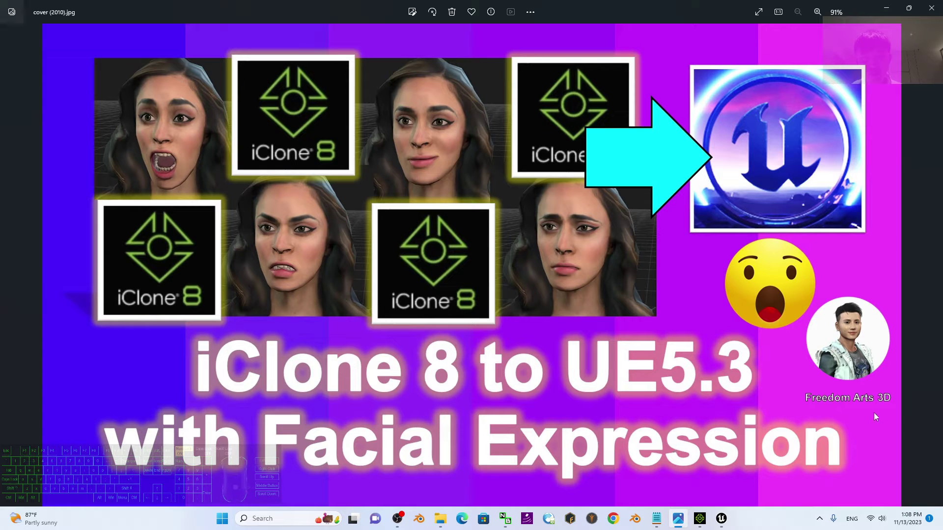
{"action": "left_click", "coordinate": [888, 9]}
{"action": "left_click", "coordinate": [325, 148]}
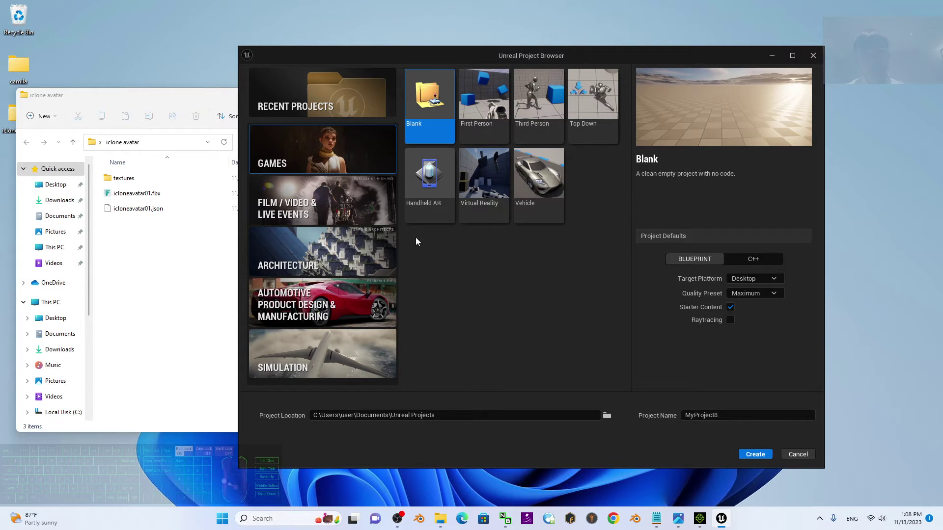
{"action": "left_click", "coordinate": [545, 98]}
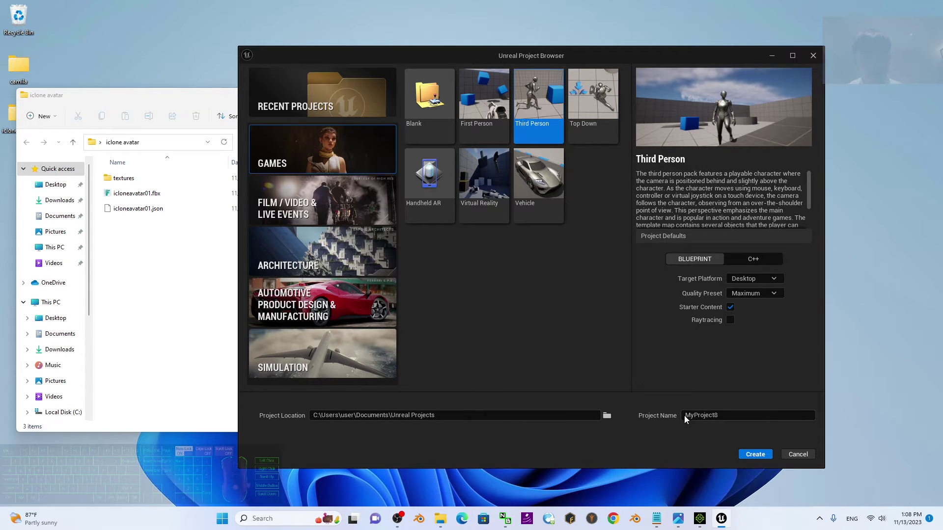
{"action": "left_click", "coordinate": [755, 455]}
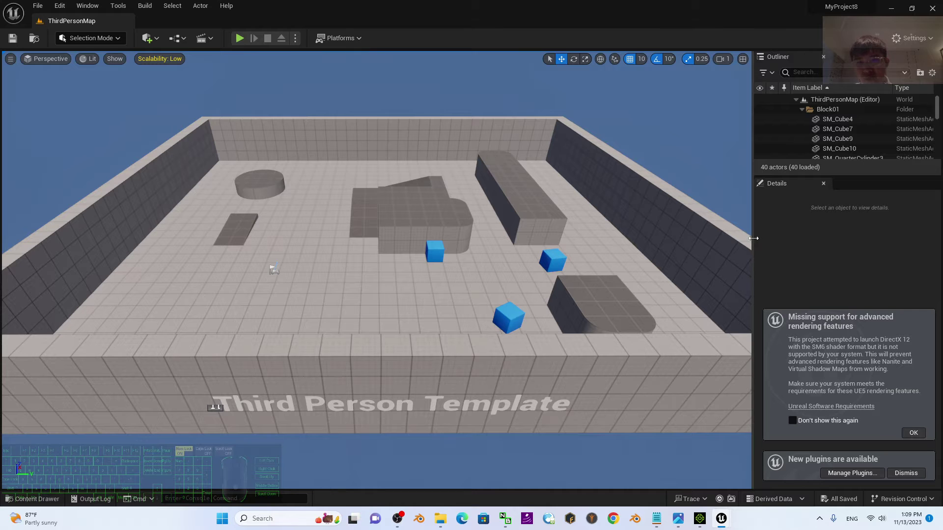
Inspect the Third Person map, play-test it by running the mannequin around, and end the play session.
{"action": "scroll", "coordinate": [595, 253], "scroll_direction": "down", "scroll_amount": 3}
{"action": "right_click_drag", "start_coordinate": [578, 299], "coordinate": [578, 298]}
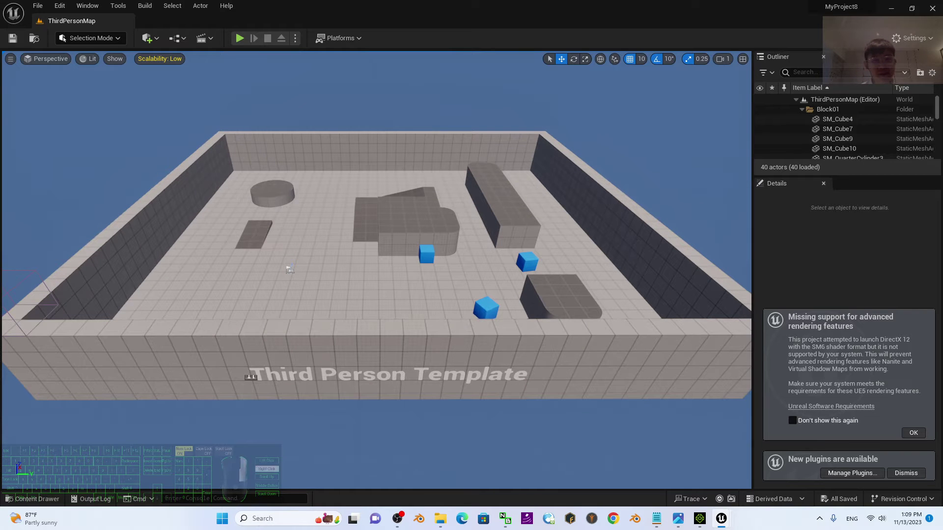
{"action": "scroll", "coordinate": [376, 271], "scroll_direction": "up", "scroll_amount": 5}
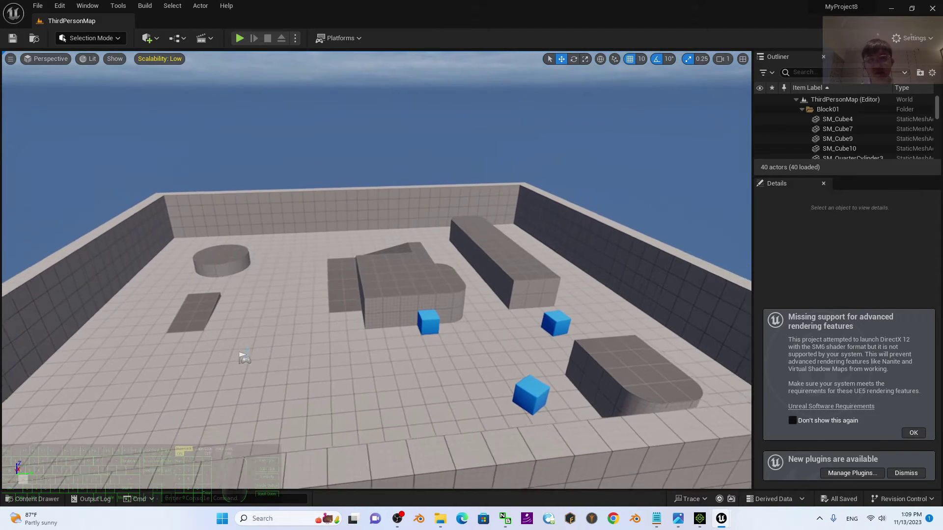
{"action": "key", "text": "a"}
{"action": "left_click", "coordinate": [239, 38]}
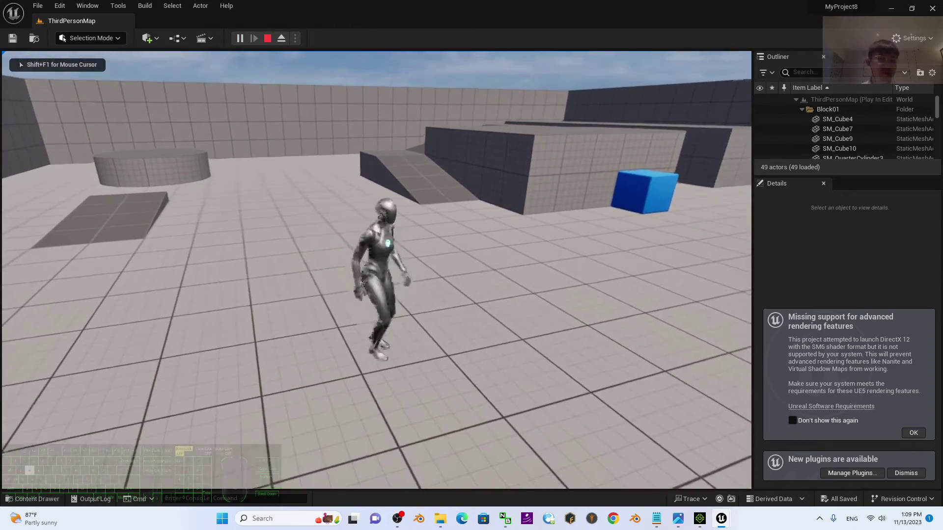
{"action": "key", "text": "w"}
{"action": "key", "text": "a"}
{"action": "key", "text": "s"}
{"action": "key", "text": "d"}
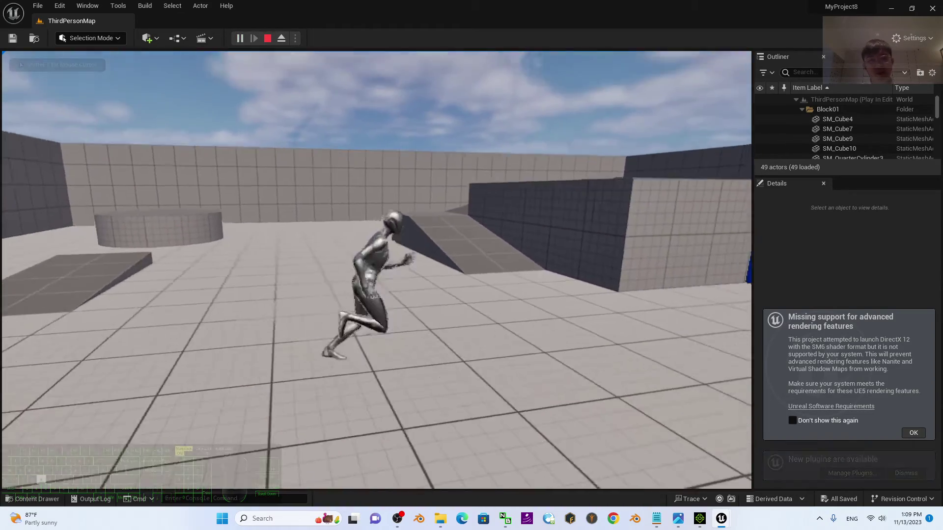
{"action": "key", "text": "s"}
{"action": "key", "text": "w"}
{"action": "key", "text": "Escape"}
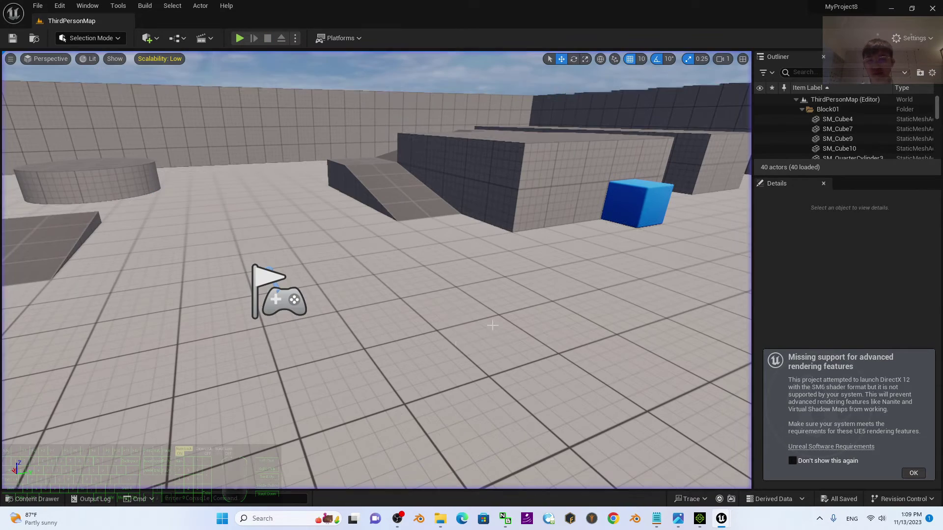
Dismiss the notice about missing advanced rendering support, view the cover image and return to the editor.
{"action": "left_click", "coordinate": [918, 472]}
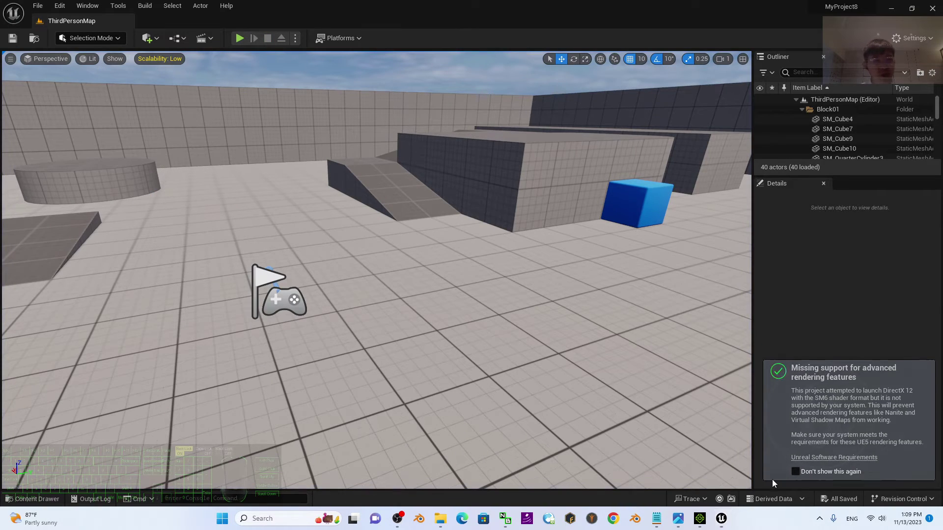
{"action": "left_click", "coordinate": [679, 519]}
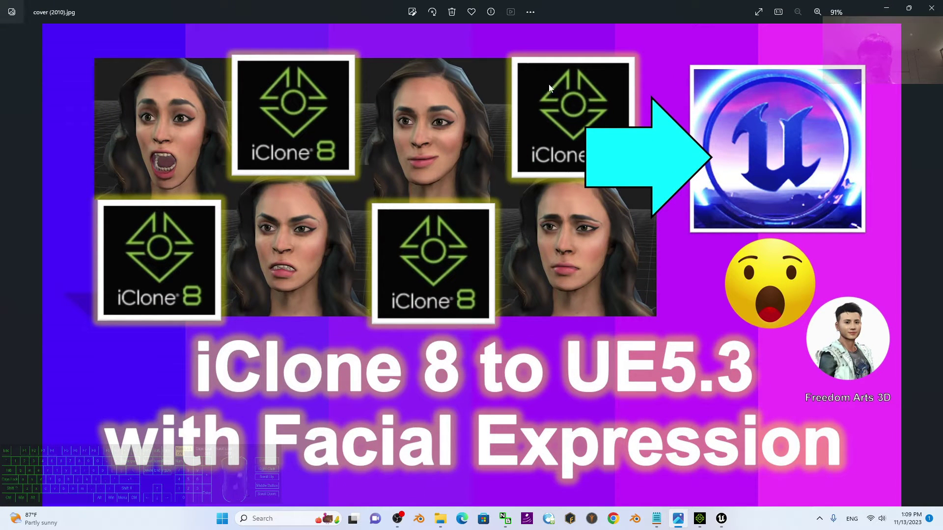
{"action": "left_click", "coordinate": [886, 8]}
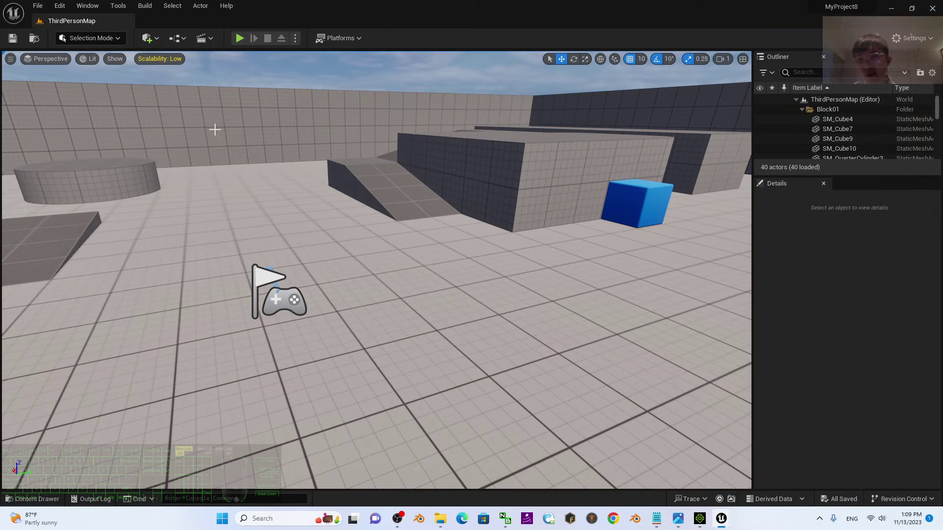
Show Content Browser 1 beneath the viewport and go to the project's top-level Content folder.
{"action": "left_click", "coordinate": [88, 6]}
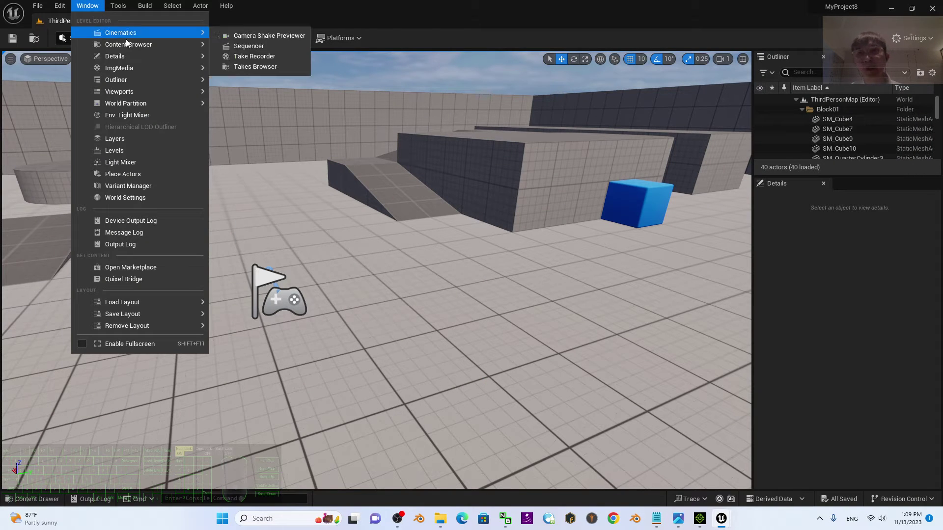
{"action": "mouse_move", "coordinate": [128, 44]}
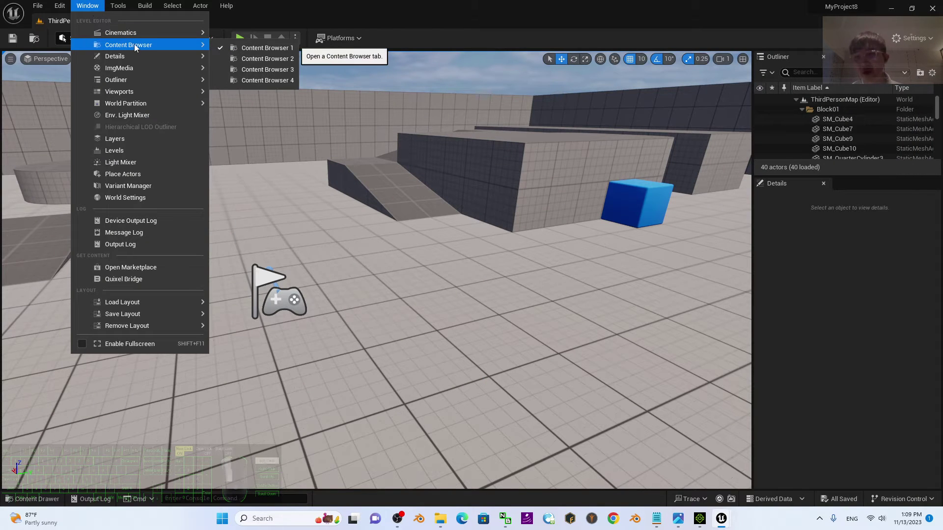
{"action": "left_click", "coordinate": [257, 48]}
{"action": "left_click_drag", "start_coordinate": [277, 121], "coordinate": [269, 326]}
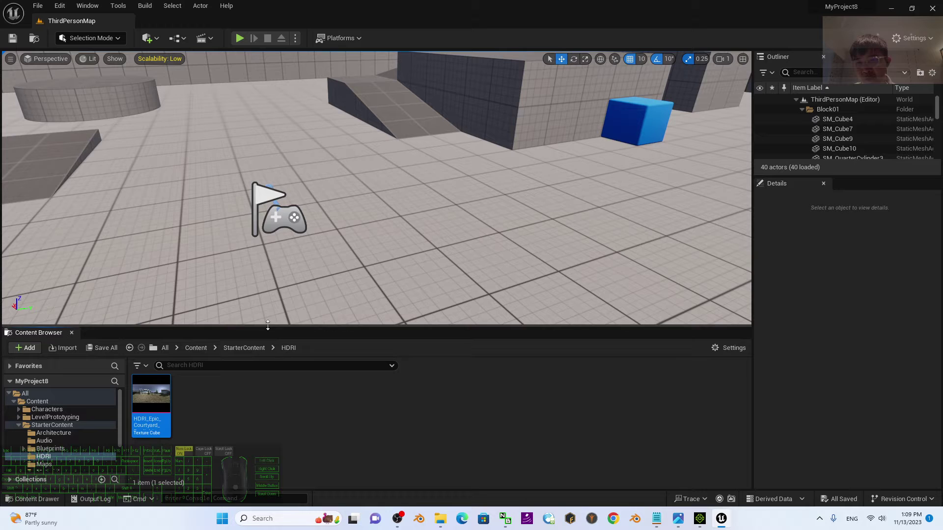
{"action": "left_click", "coordinate": [196, 349]}
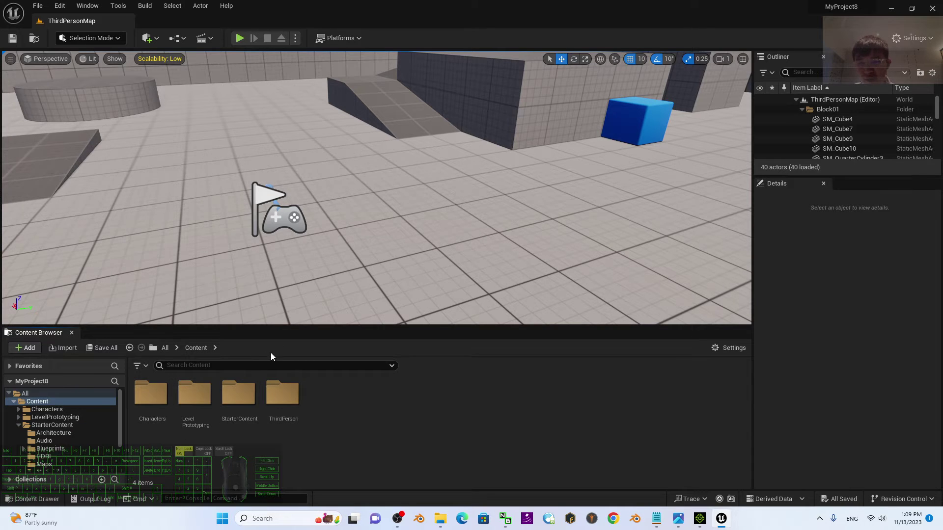
Create a folder named IcloneAvatar01 inside Content and open it.
{"action": "right_click", "coordinate": [340, 430]}
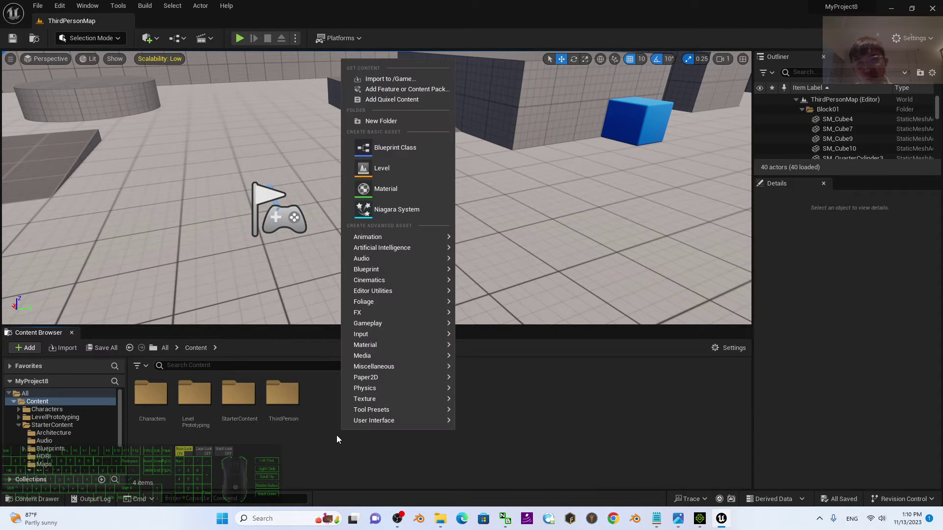
{"action": "left_click", "coordinate": [400, 122]}
{"action": "type", "text": "iclone"}
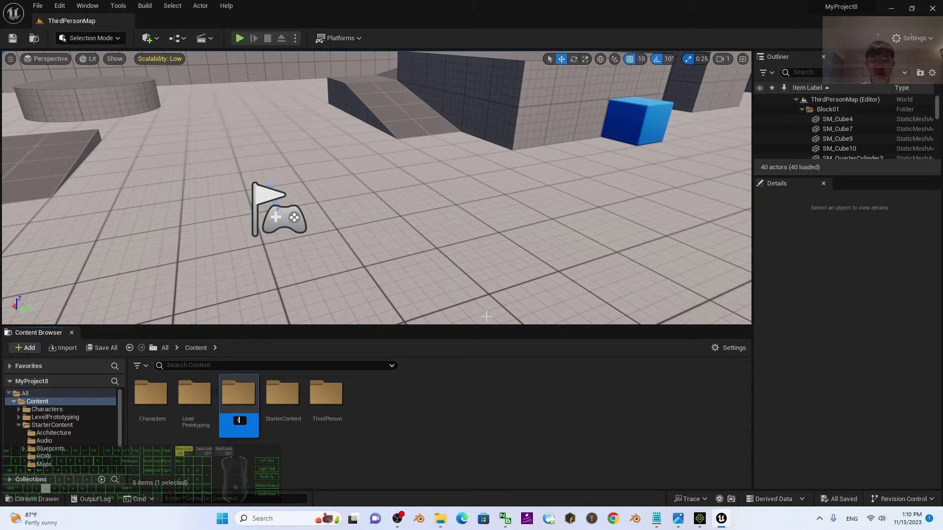
{"action": "type", "text": "Avata"}
{"action": "key", "text": "BackSpace"}
{"action": "key", "text": "BackSpace"}
{"action": "key", "text": "BackSpace"}
{"action": "key", "text": "BackSpace"}
{"action": "key", "text": "BackSpace"}
{"action": "key", "text": "BackSpace"}
{"action": "key", "text": "BackSpace"}
{"action": "key", "text": "BackSpace"}
{"action": "key", "text": "BackSpace"}
{"action": "key", "text": "BackSpace"}
{"action": "key", "text": "BackSpace"}
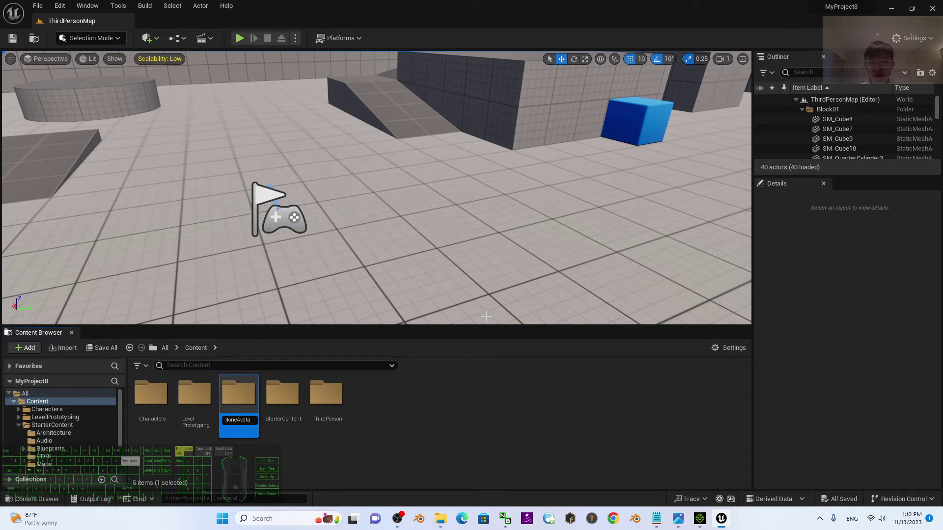
{"action": "type", "text": "IcloneAvatar01"}
{"action": "key", "text": "Return"}
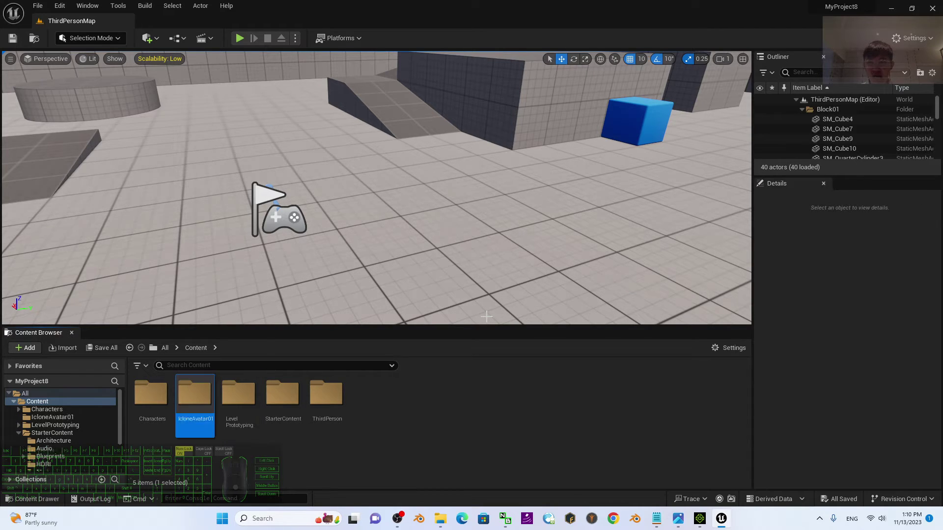
{"action": "key", "text": "Return"}
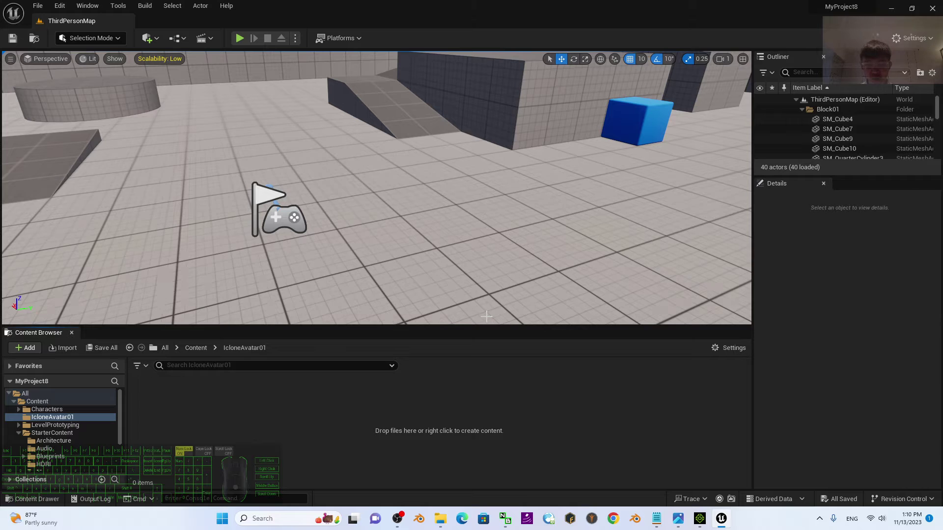
Restore the editor down beside the iclone avatar folder and bring icloneavatar01.fbx into the IcloneAvatar01 content folder for import.
{"action": "left_click_drag", "start_coordinate": [484, 6], "coordinate": [600, 52]}
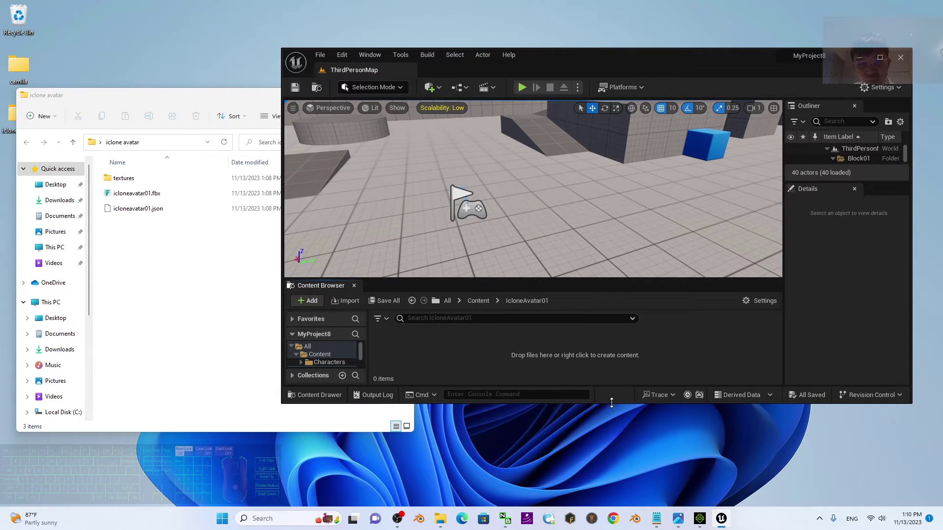
{"action": "left_click_drag", "start_coordinate": [611, 409], "coordinate": [611, 479]}
{"action": "left_click_drag", "start_coordinate": [139, 196], "coordinate": [440, 356]}
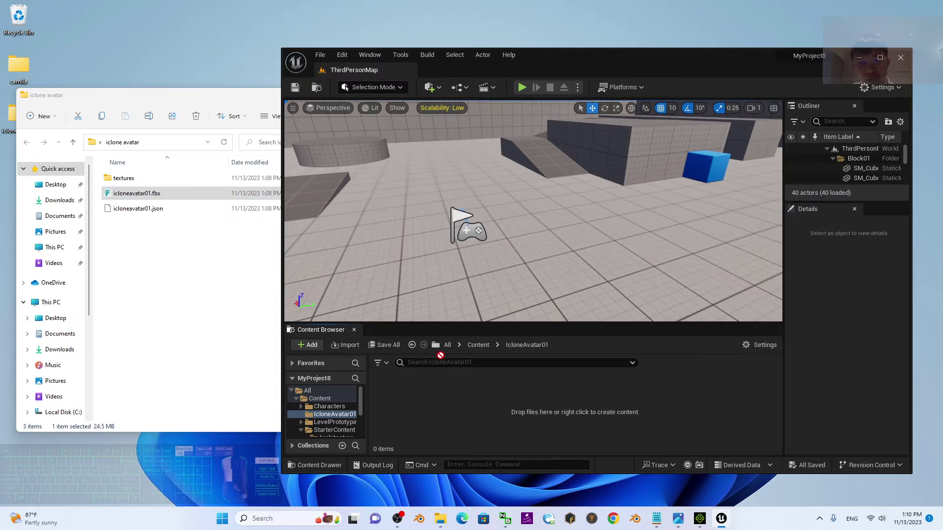
{"action": "left_click_drag", "start_coordinate": [438, 419], "coordinate": [428, 393]}
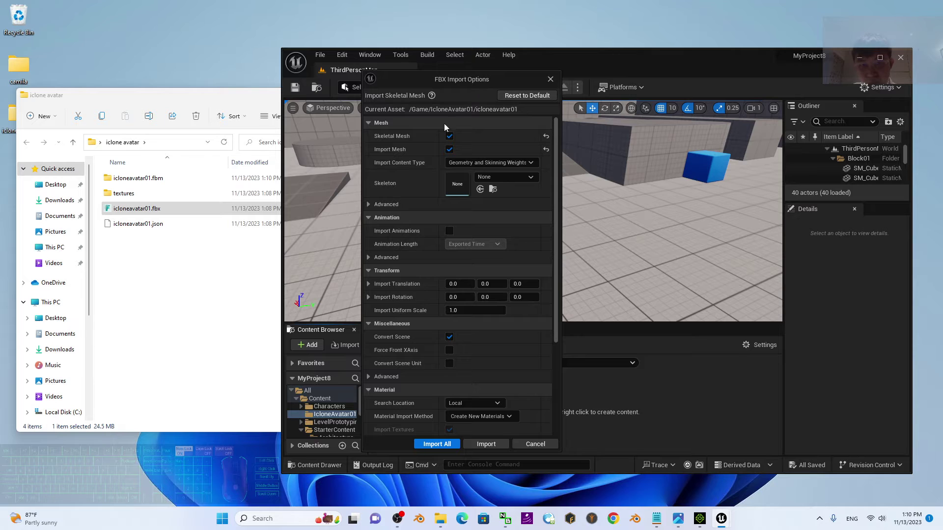
Enable Import Morph Targets in the advanced mesh options and import the avatar, closing the message log and maximizing the editor.
{"action": "left_click", "coordinate": [368, 205]}
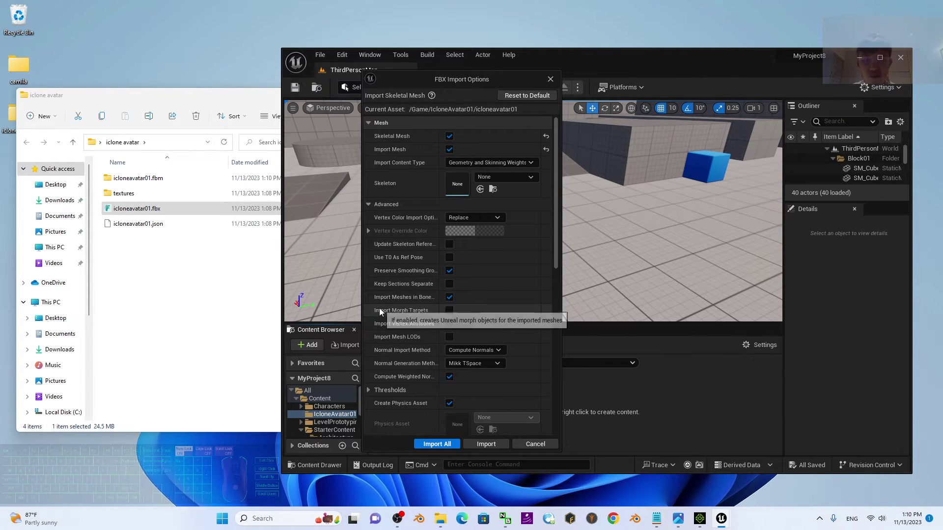
{"action": "left_click", "coordinate": [448, 311]}
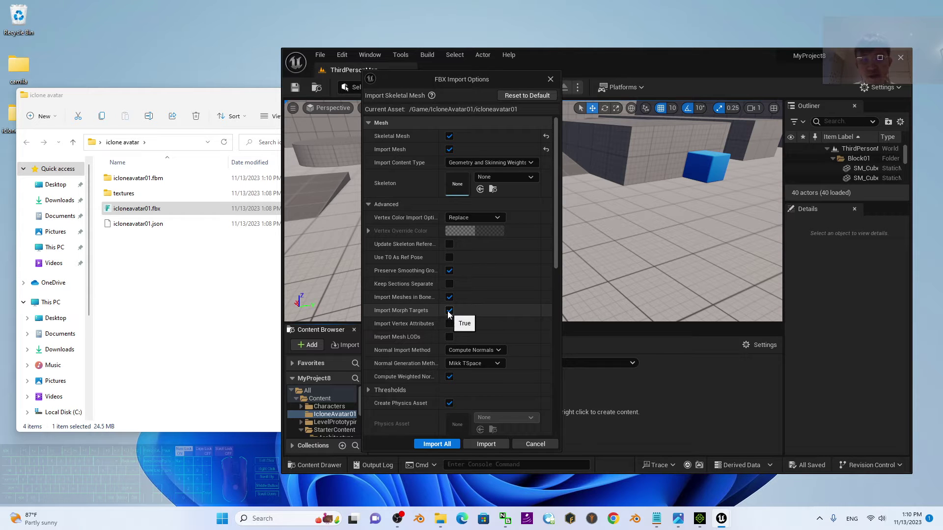
{"action": "left_click", "coordinate": [432, 444]}
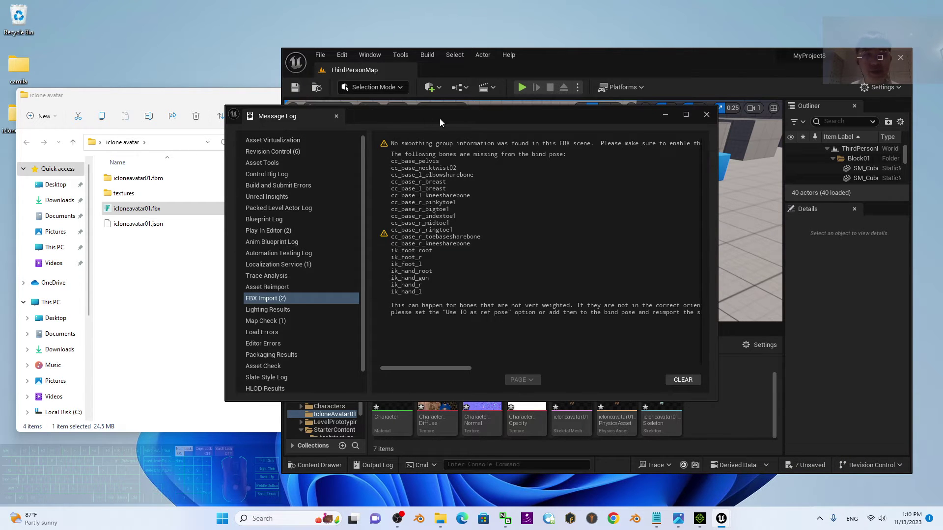
{"action": "left_click", "coordinate": [707, 115]}
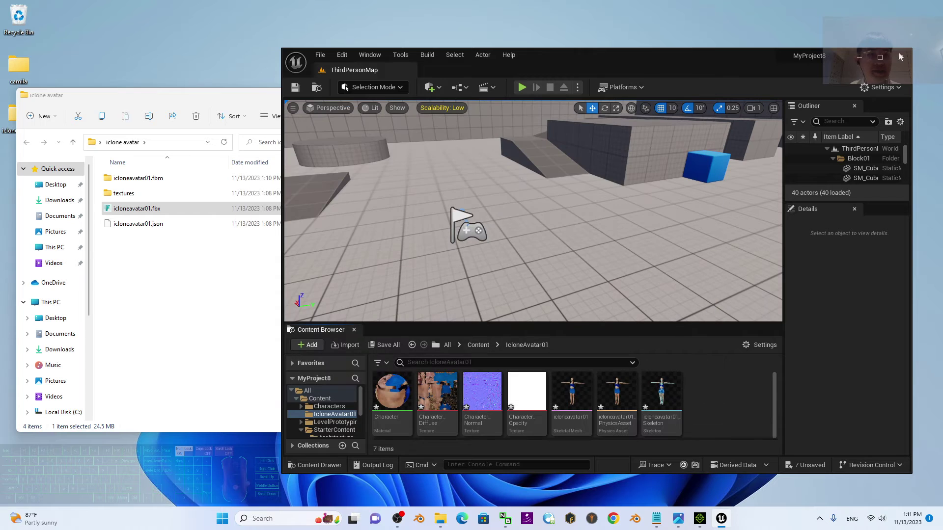
{"action": "left_click", "coordinate": [879, 58]}
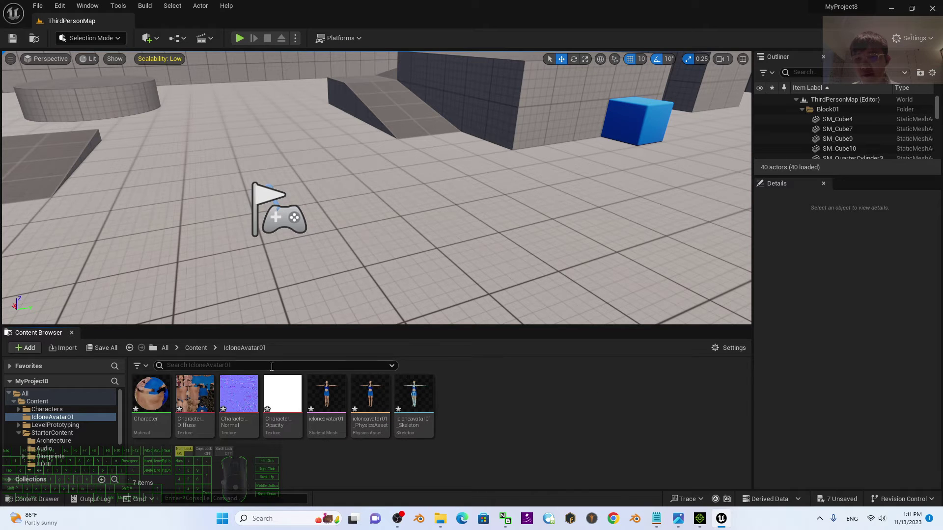
Open the imported icloneavatar01 skeletal mesh, inspect the avatar's body and face in the preview, and close it.
{"action": "double_click", "coordinate": [327, 396]}
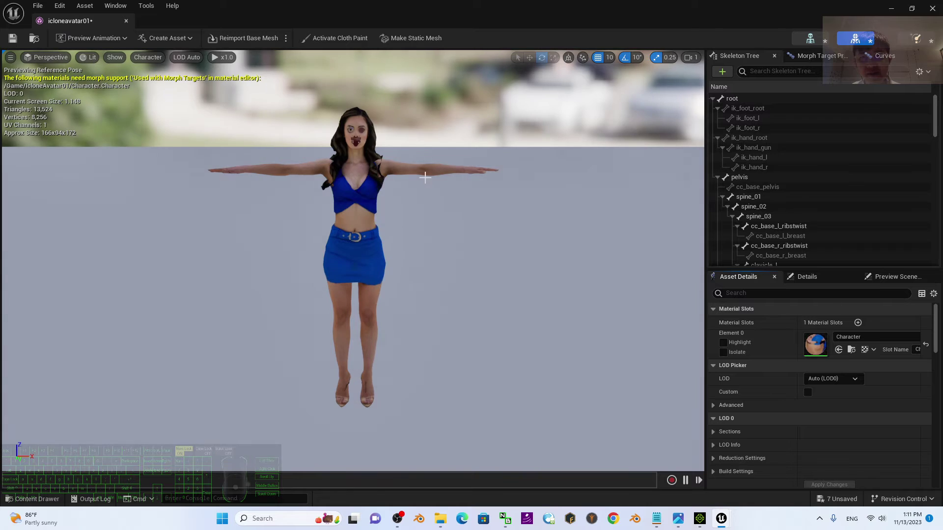
{"action": "scroll", "coordinate": [463, 185], "scroll_direction": "up", "scroll_amount": 5}
{"action": "scroll", "coordinate": [463, 185], "scroll_direction": "down", "scroll_amount": 5}
{"action": "mouse_move", "coordinate": [488, 219]}
{"action": "middle_mouse_down"}
{"action": "mouse_move", "coordinate": [522, 192]}
{"action": "mouse_move", "coordinate": [492, 226]}
{"action": "middle_mouse_up"}
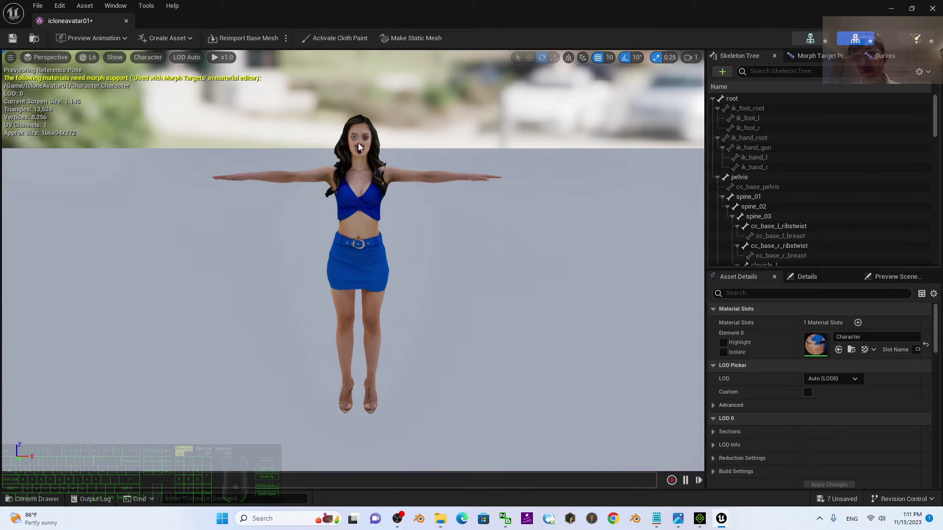
{"action": "left_click", "coordinate": [932, 8]}
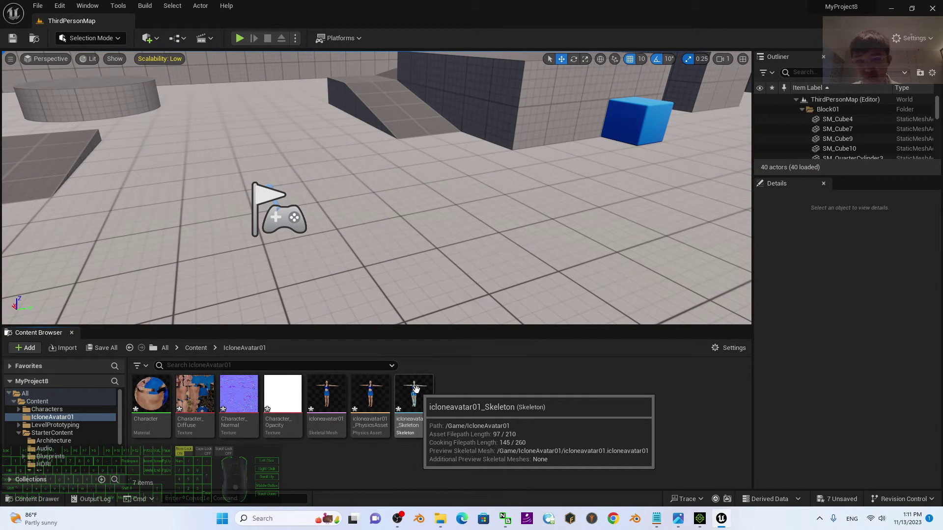
Switch to iClone 8, review the avatar's FBX export settings without exporting, and return to Unreal Editor.
{"action": "left_click", "coordinate": [706, 523]}
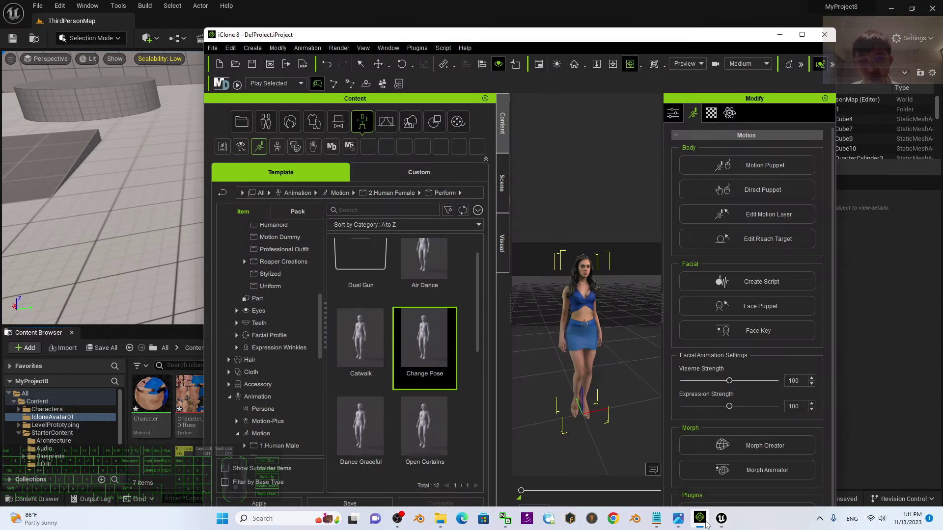
{"action": "left_click", "coordinate": [212, 49]}
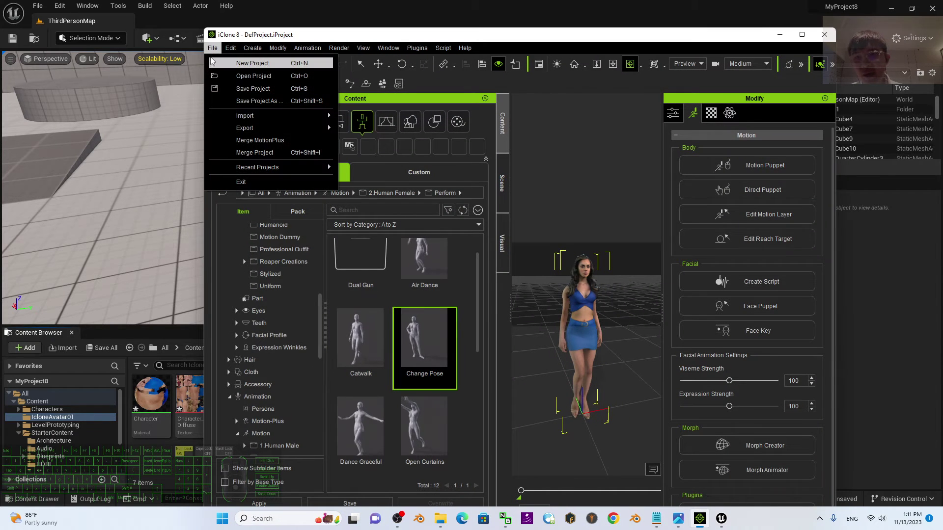
{"action": "left_click", "coordinate": [229, 48]}
{"action": "left_click", "coordinate": [214, 49]}
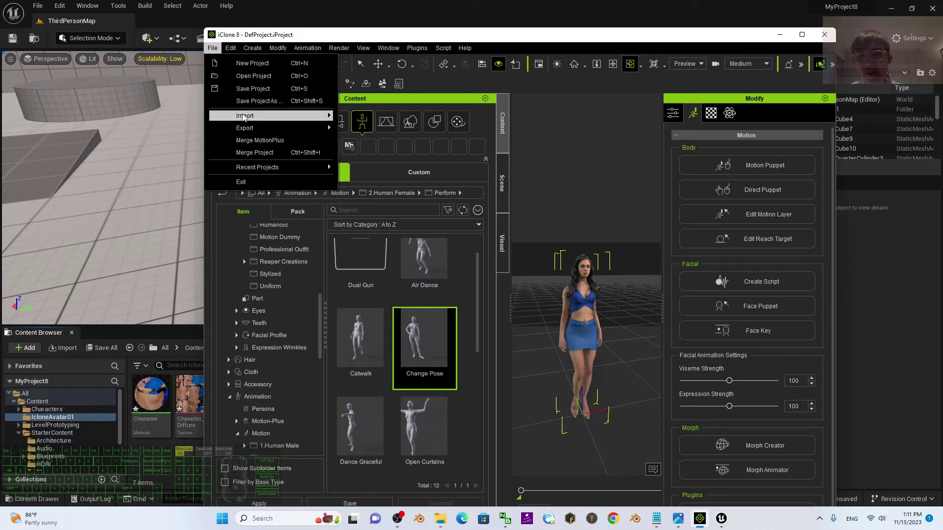
{"action": "mouse_move", "coordinate": [295, 127]}
{"action": "left_click", "coordinate": [370, 142]}
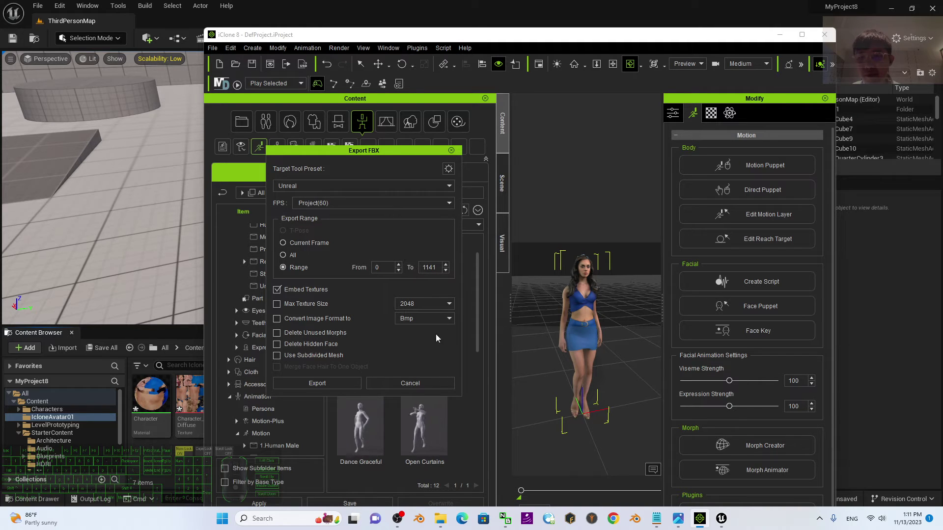
{"action": "left_click", "coordinate": [434, 384]}
{"action": "left_click", "coordinate": [657, 3]}
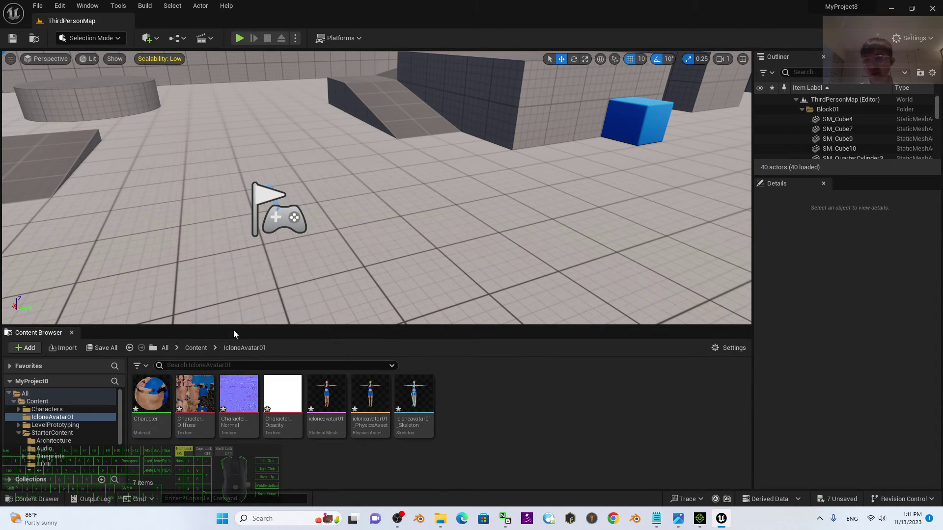
Delete all imported avatar assets from the IcloneAvatar01 folder.
{"action": "left_click", "coordinate": [147, 393]}
{"action": "key", "text": "ctrl+a"}
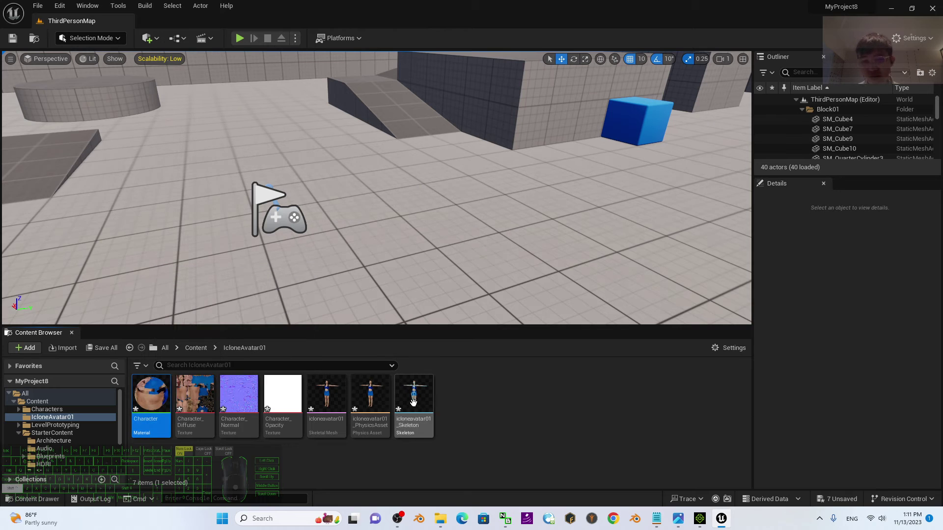
{"action": "key", "text": "Delete"}
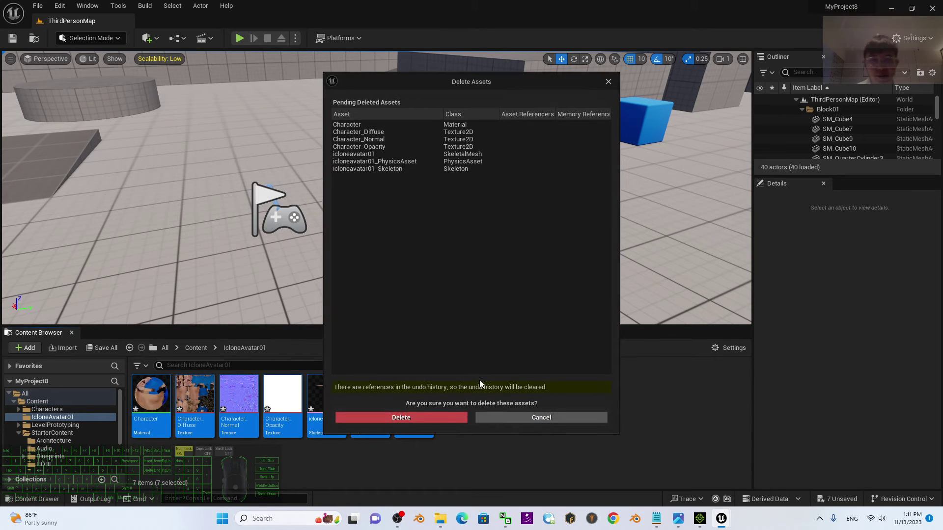
{"action": "left_click", "coordinate": [446, 418]}
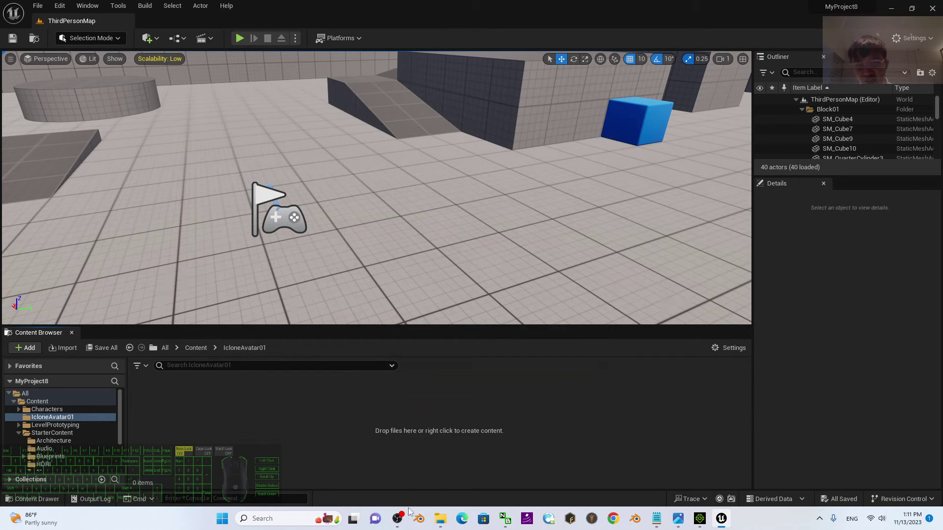
Bring icloneavatar01.fbx from the iclone avatar folder into the emptied IcloneAvatar01 content folder again for import.
{"action": "mouse_move", "coordinate": [441, 519]}
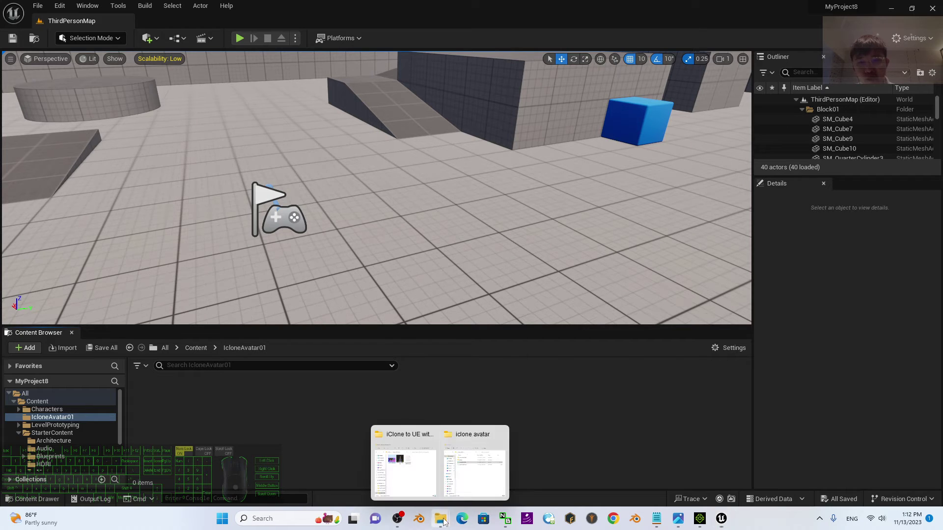
{"action": "left_click", "coordinate": [479, 482]}
{"action": "left_click_drag", "start_coordinate": [220, 99], "coordinate": [646, 90]}
{"action": "left_click_drag", "start_coordinate": [546, 201], "coordinate": [238, 414]}
{"action": "left_click", "coordinate": [373, 440]}
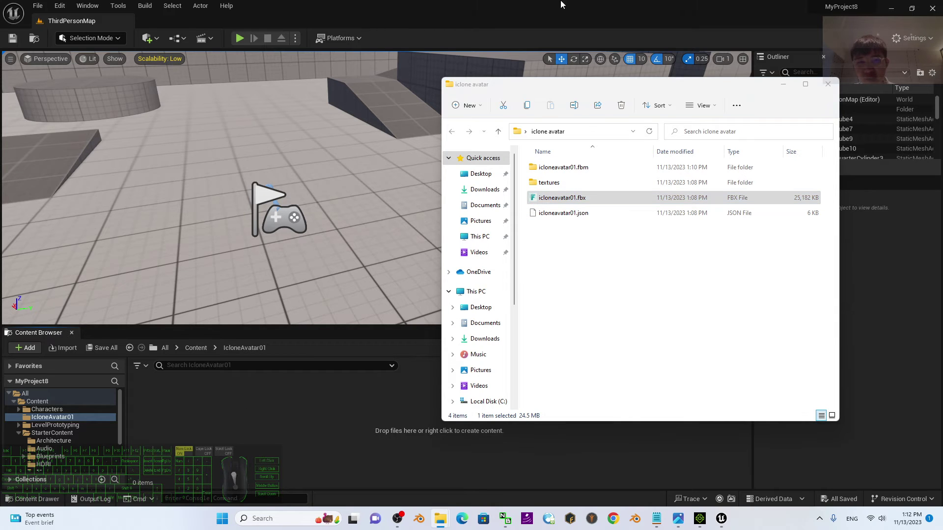
{"action": "left_click", "coordinate": [546, 2]}
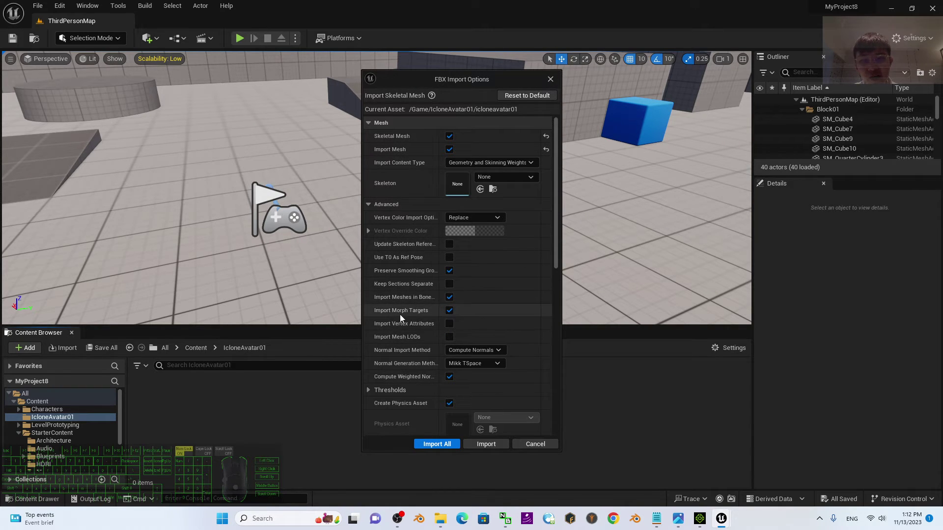
Enable Import Animations with the animation length set to Animated Time, and import the avatar with these settings.
{"action": "left_click", "coordinate": [368, 205]}
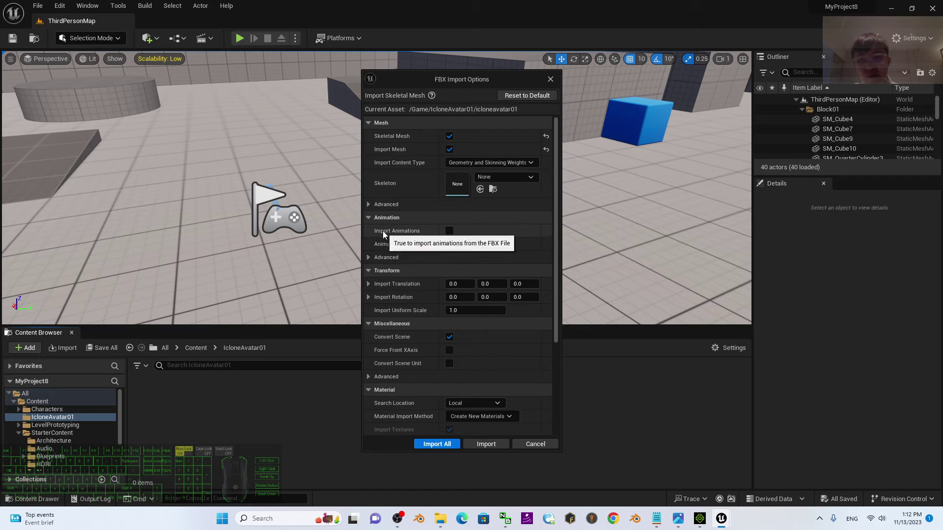
{"action": "left_click", "coordinate": [449, 232]}
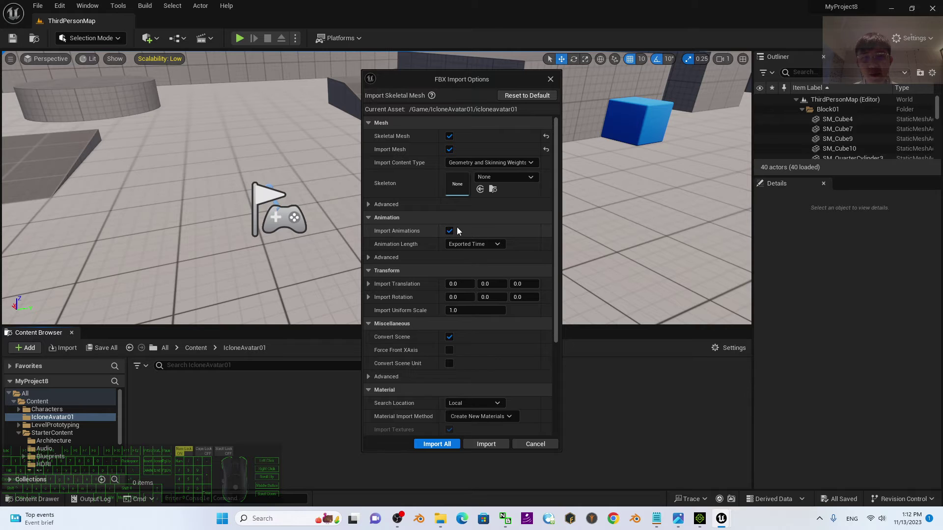
{"action": "left_click", "coordinate": [477, 245]}
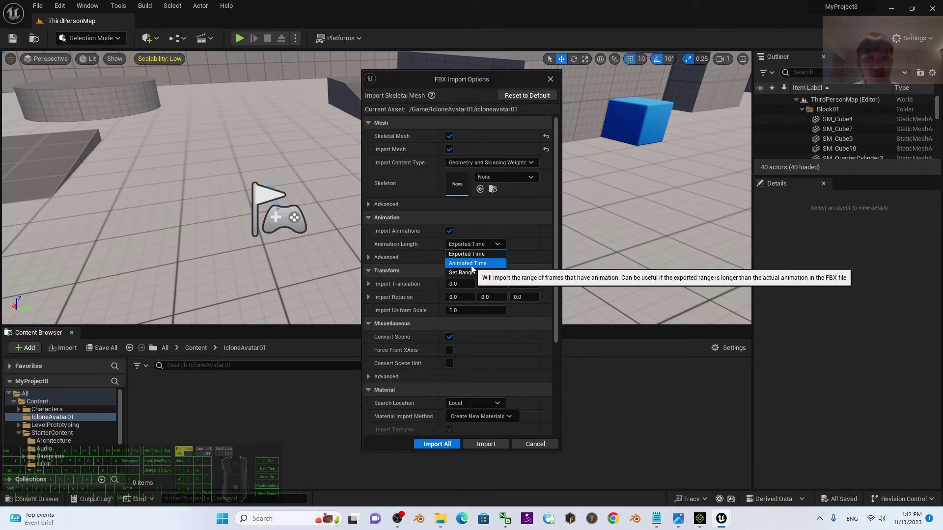
{"action": "left_click", "coordinate": [467, 264]}
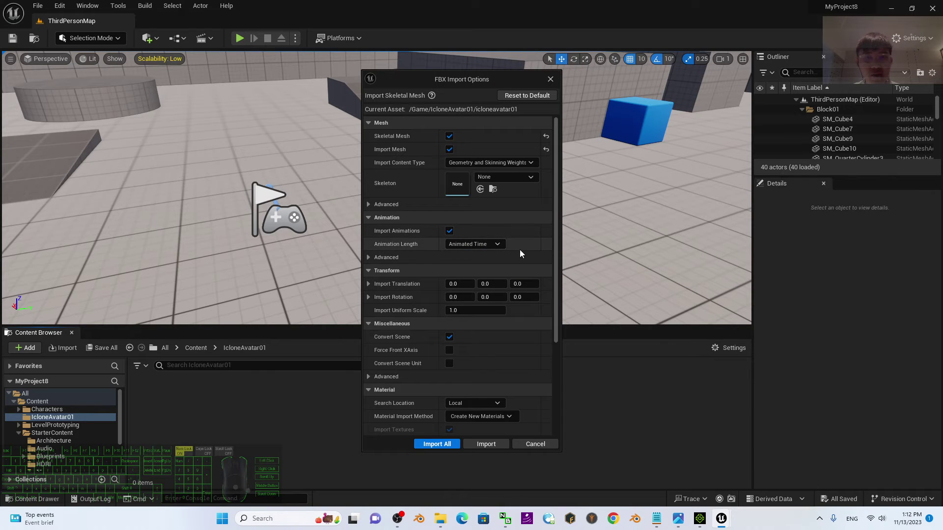
{"action": "left_click", "coordinate": [437, 444]}
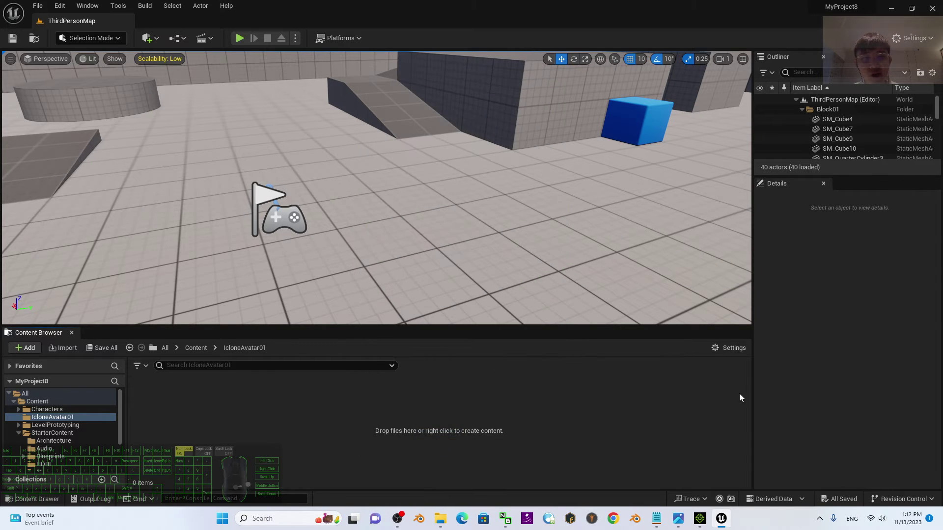
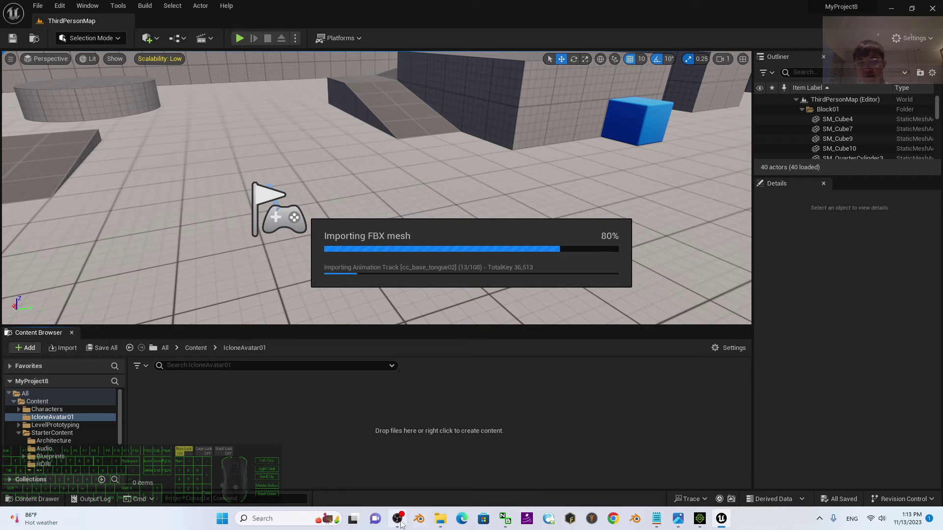
{"action": "left_click", "coordinate": [419, 519]}
{"action": "left_click", "coordinate": [732, 345]}
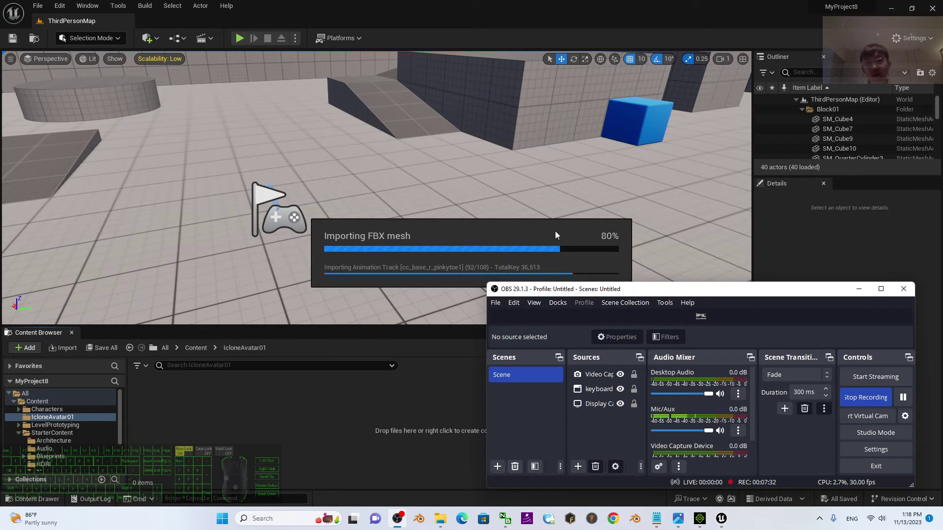
{"action": "left_click", "coordinate": [860, 289]}
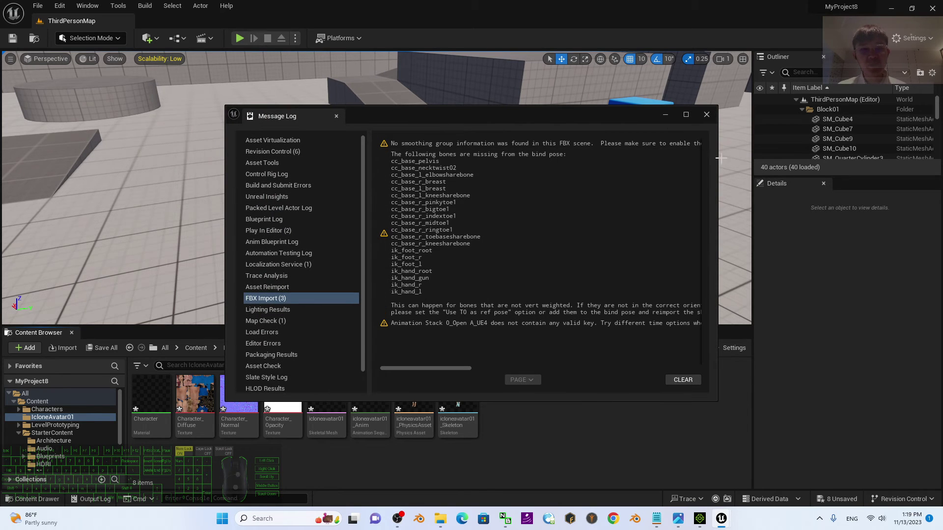
Dismiss the FBX import message log and open the icloneavatar01 skeletal mesh to inspect the imported avatar.
{"action": "left_click", "coordinate": [706, 115]}
{"action": "mouse_move", "coordinate": [374, 402]}
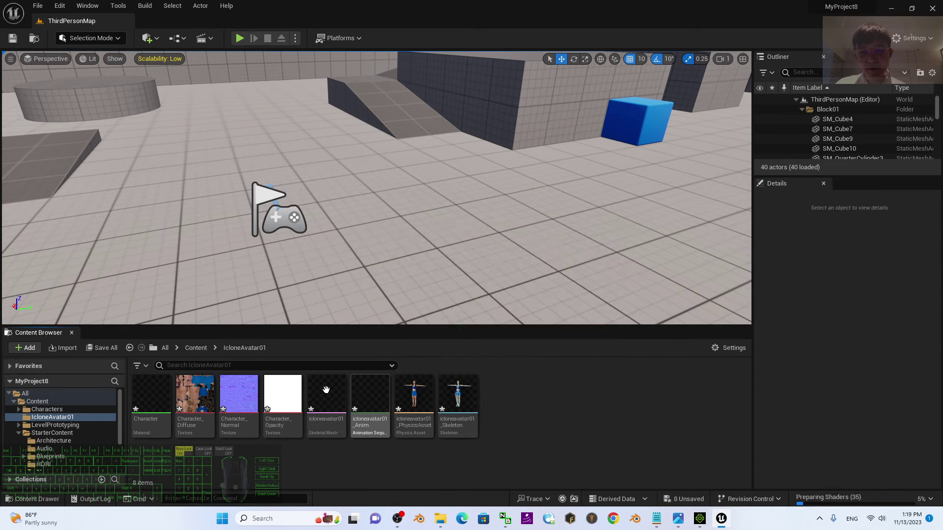
{"action": "mouse_move", "coordinate": [322, 390]}
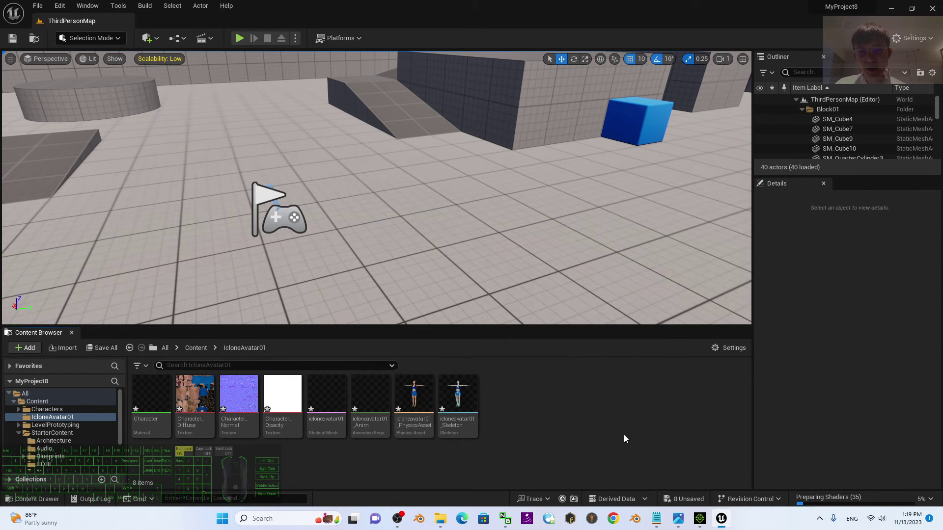
{"action": "double_click", "coordinate": [328, 399]}
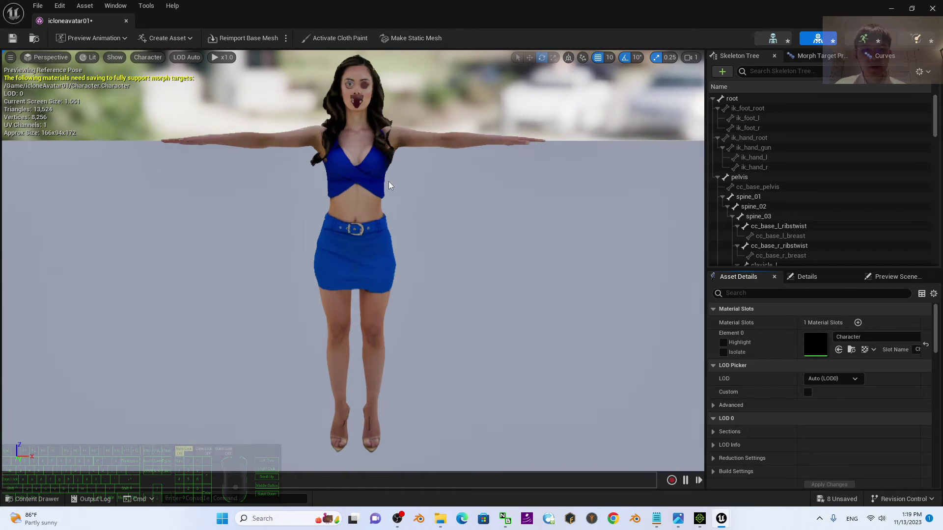
{"action": "scroll", "coordinate": [368, 148], "scroll_direction": "up", "scroll_amount": 2}
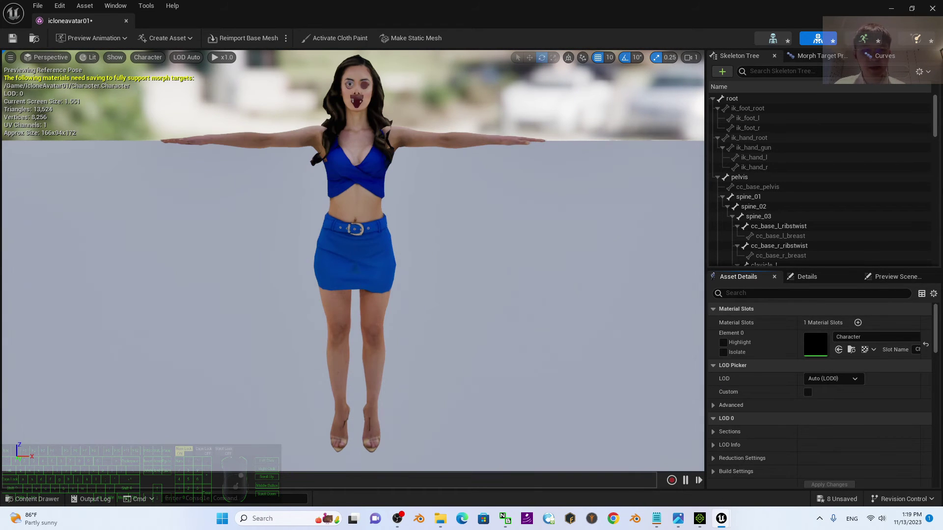
{"action": "mouse_move", "coordinate": [937, 326]}
{"action": "left_mouse_down"}
{"action": "mouse_move", "coordinate": [938, 397]}
{"action": "mouse_move", "coordinate": [939, 320]}
{"action": "left_mouse_up"}
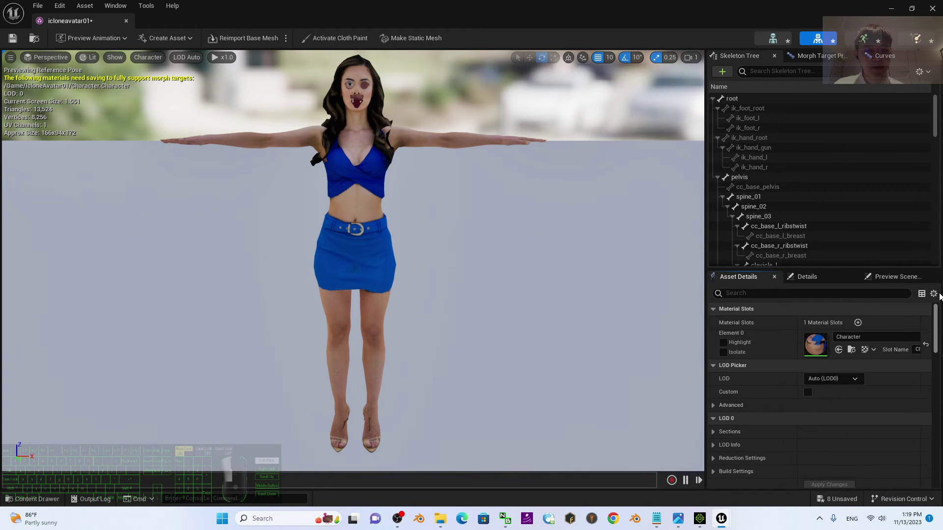
Open the avatar's Character material from its material slot and set the blend mode to Masked.
{"action": "double_click", "coordinate": [816, 345]}
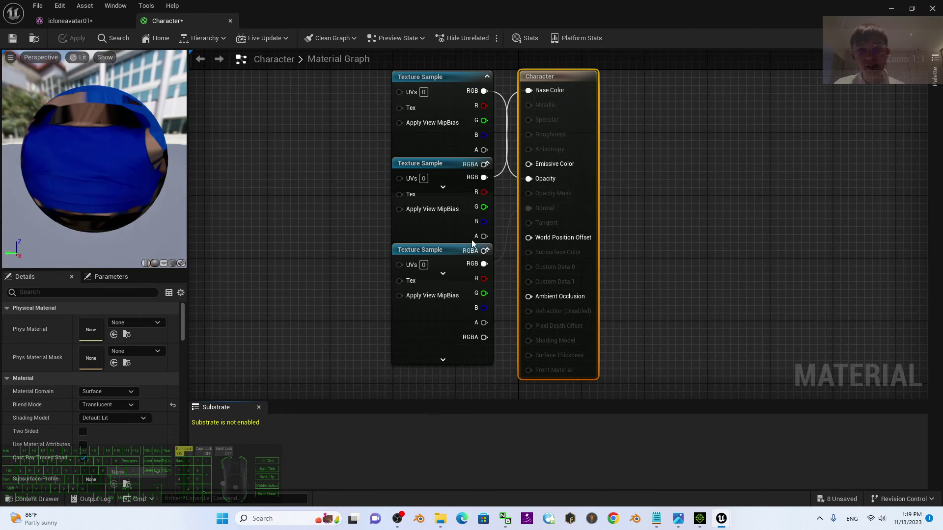
{"action": "left_click", "coordinate": [98, 405]}
{"action": "left_click", "coordinate": [101, 422]}
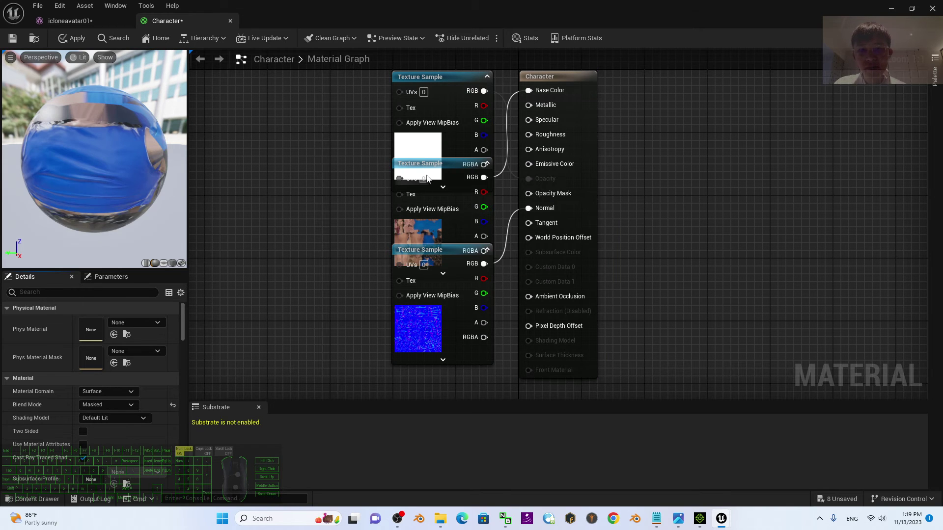
Spread the opacity, diffuse and normal Texture Sample nodes apart in the material graph so they no longer overlap.
{"action": "left_click_drag", "start_coordinate": [436, 167], "coordinate": [342, 159]}
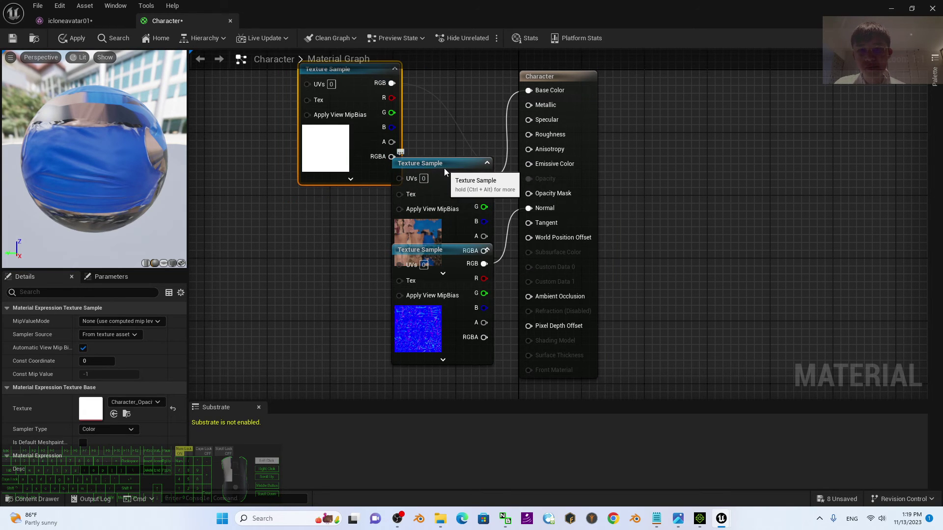
{"action": "left_click_drag", "start_coordinate": [436, 169], "coordinate": [295, 208]}
{"action": "left_click_drag", "start_coordinate": [452, 250], "coordinate": [422, 289]}
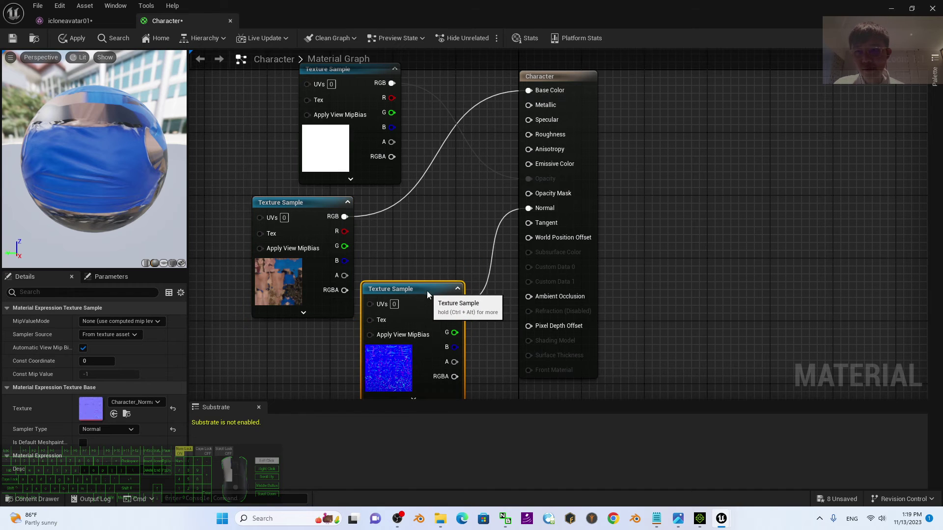
{"action": "scroll", "coordinate": [788, 241], "scroll_direction": "down", "scroll_amount": 2}
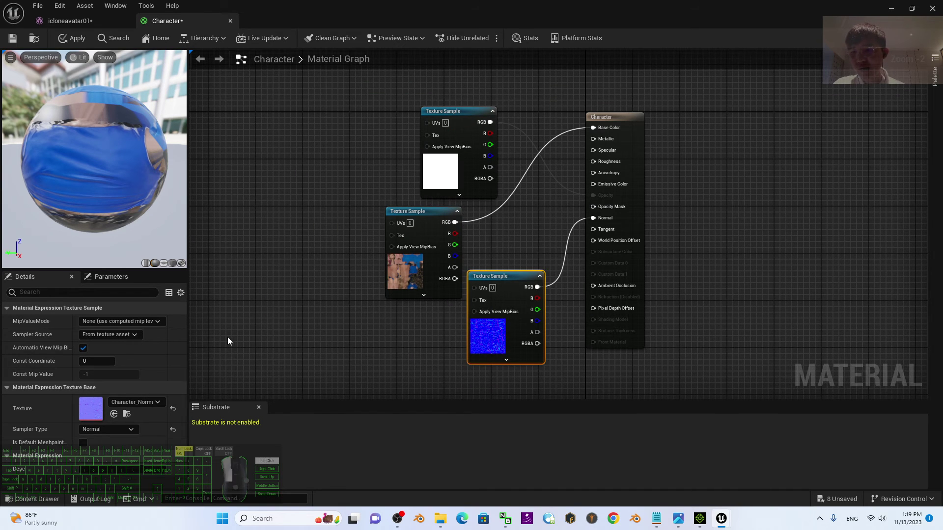
Make the Character material two-sided and connect the diffuse texture's alpha output to Opacity Mask.
{"action": "left_click", "coordinate": [268, 285]}
{"action": "left_click", "coordinate": [83, 431]}
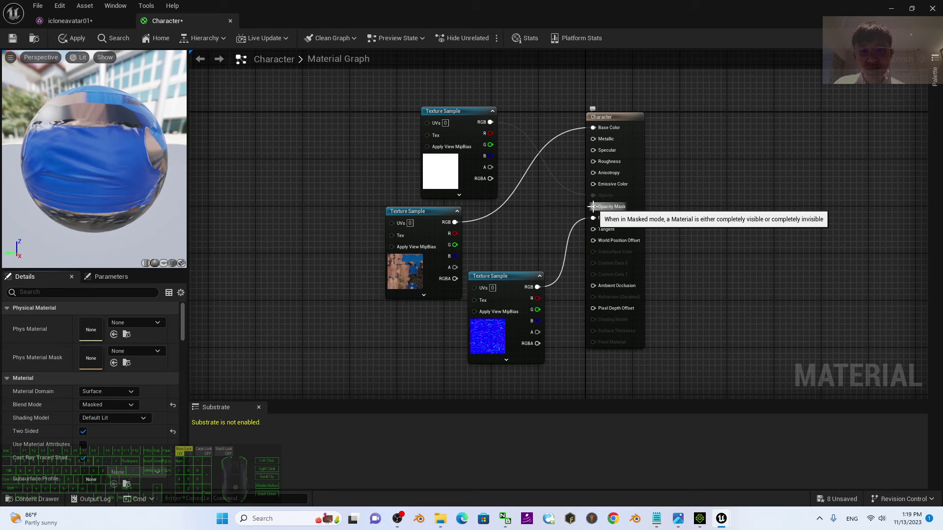
{"action": "left_click_drag", "start_coordinate": [452, 267], "coordinate": [594, 208]}
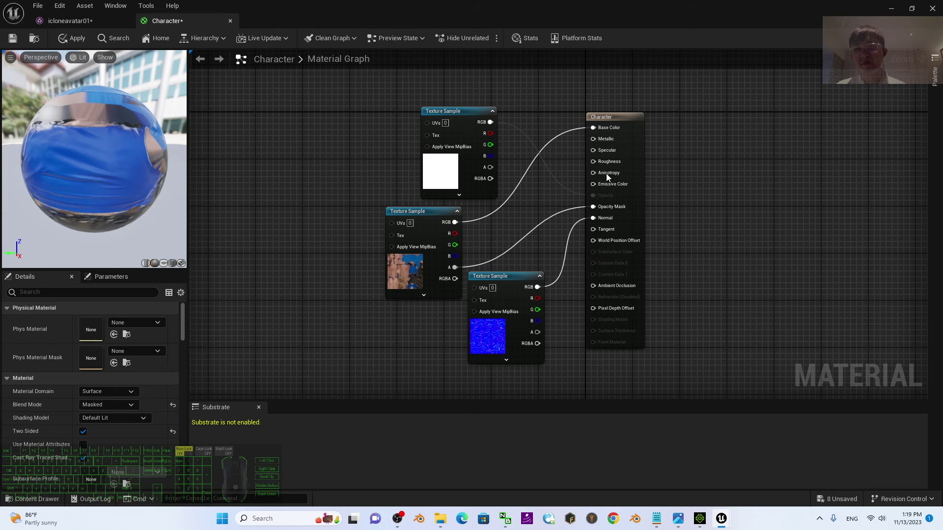
Apply and save the Character material changes, and return to the icloneavatar01 skeletal mesh.
{"action": "left_click", "coordinate": [73, 38]}
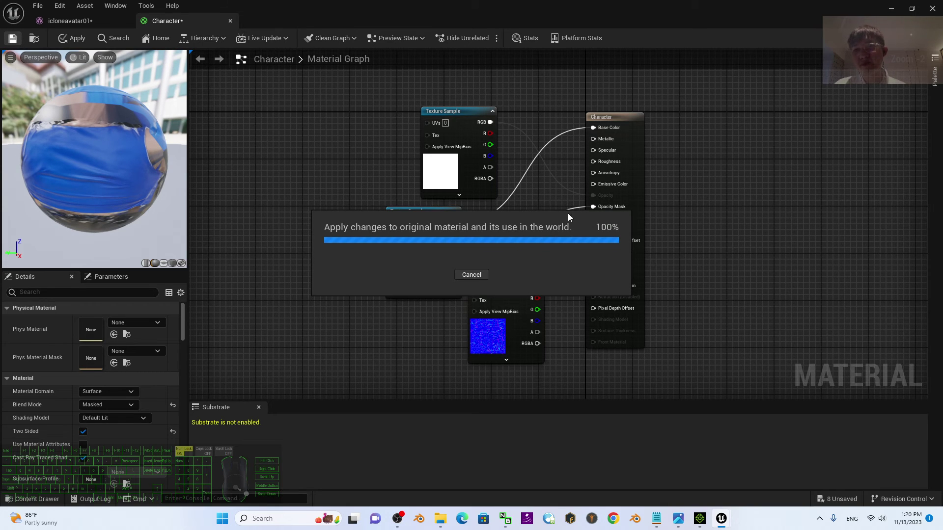
{"action": "key", "text": "ctrl+s"}
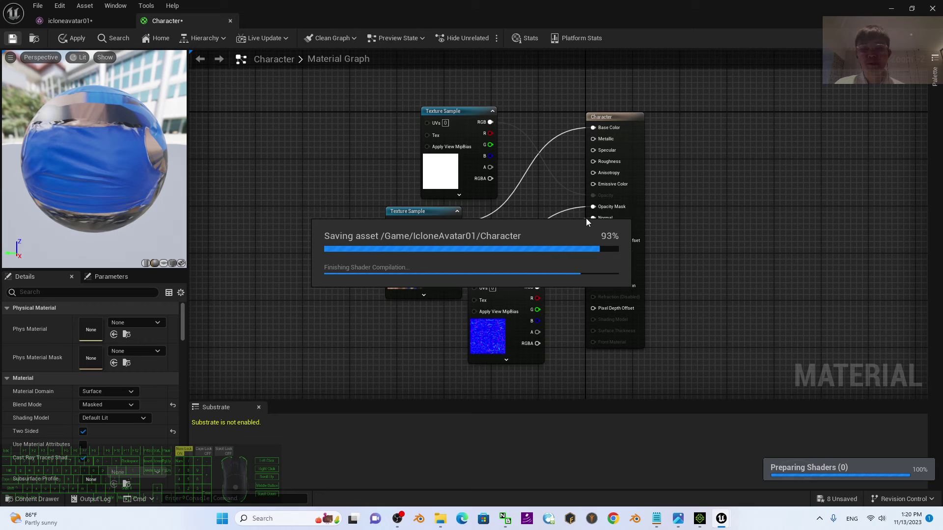
{"action": "left_click", "coordinate": [70, 21]}
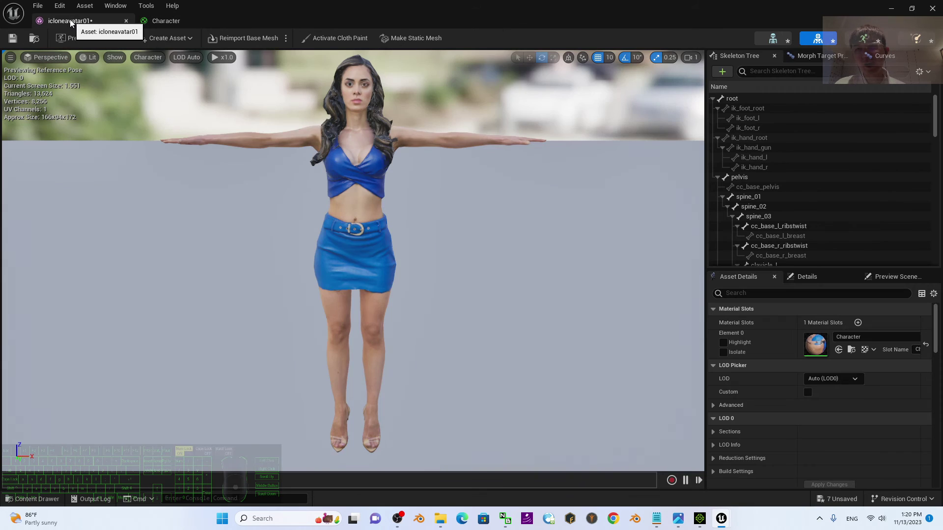
Examine the avatar's face, hair, outfit and skin up close from several angles with the updated material.
{"action": "scroll", "coordinate": [444, 168], "scroll_direction": "up", "scroll_amount": 2}
{"action": "scroll", "coordinate": [474, 191], "scroll_direction": "down", "scroll_amount": 4}
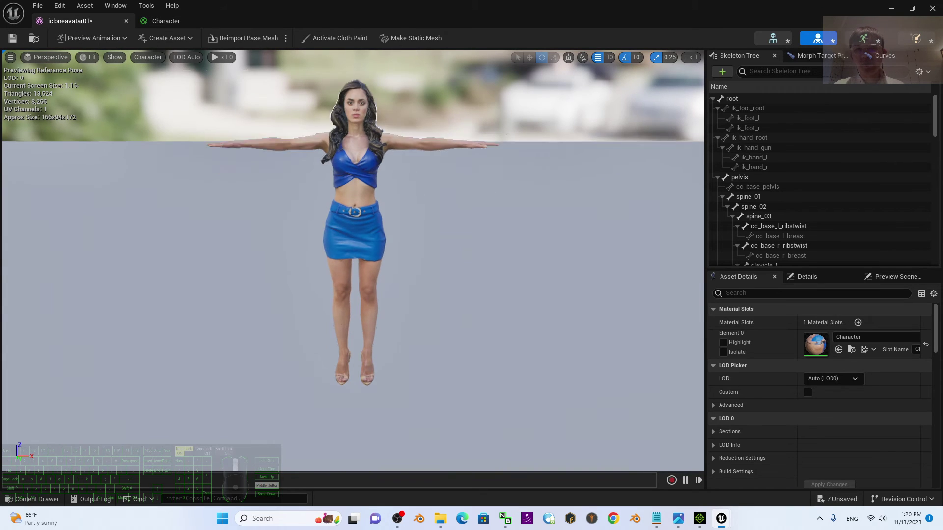
{"action": "middle_click_drag", "start_coordinate": [474, 192], "coordinate": [483, 231]}
{"action": "mouse_move", "coordinate": [484, 231]}
{"action": "left_mouse_down", "text": "alt"}
{"action": "mouse_move", "coordinate": [491, 248]}
{"action": "mouse_move", "coordinate": [314, 248]}
{"action": "mouse_move", "coordinate": [403, 314]}
{"action": "mouse_move", "coordinate": [473, 219]}
{"action": "left_mouse_up", "text": "alt"}
{"action": "scroll", "coordinate": [472, 219], "scroll_direction": "up", "scroll_amount": 6}
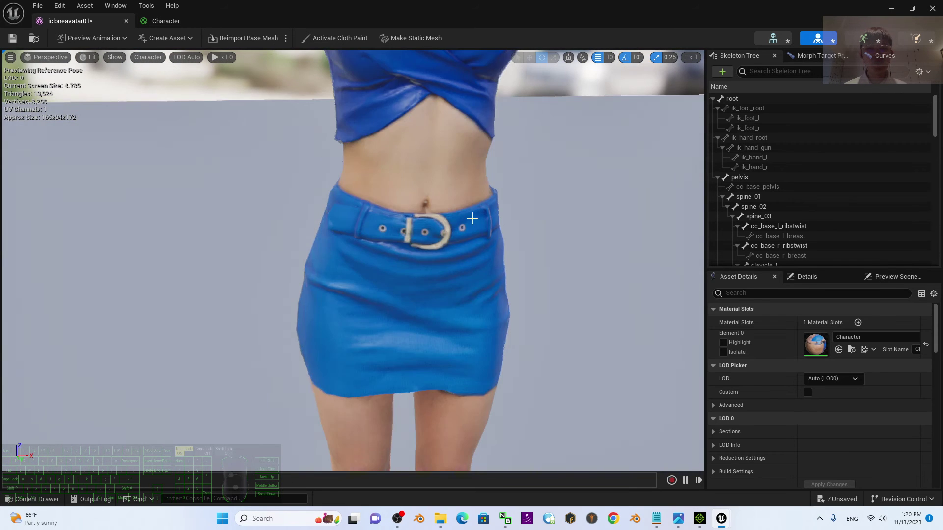
{"action": "scroll", "coordinate": [472, 218], "scroll_direction": "down", "scroll_amount": 3}
{"action": "middle_click_drag", "start_coordinate": [475, 216], "coordinate": [455, 203], "text": "alt"}
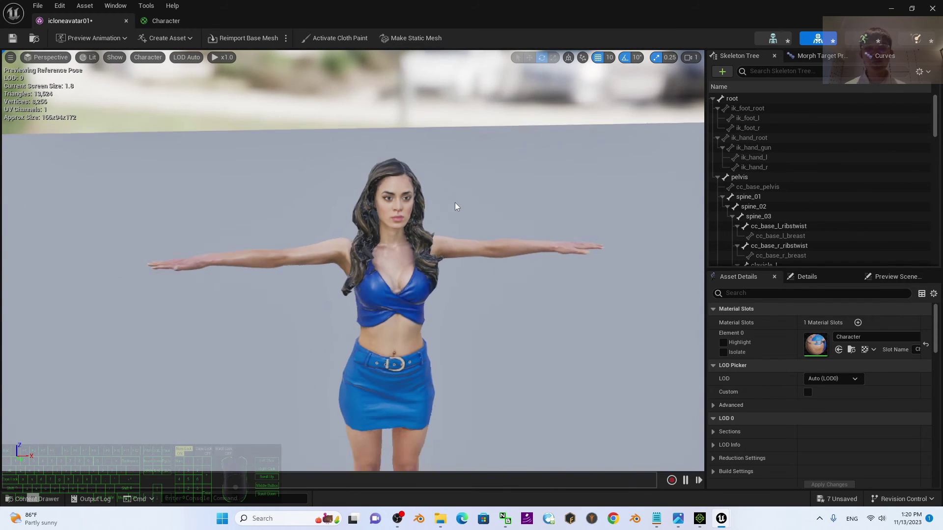
{"action": "scroll", "coordinate": [455, 203], "scroll_direction": "up", "scroll_amount": 3, "text": "alt"}
{"action": "scroll", "coordinate": [461, 199], "scroll_direction": "down", "scroll_amount": 3, "text": "alt"}
{"action": "scroll", "coordinate": [458, 211], "scroll_direction": "up", "scroll_amount": 3, "text": "alt"}
{"action": "left_click_drag", "start_coordinate": [455, 215], "coordinate": [402, 230], "text": "alt"}
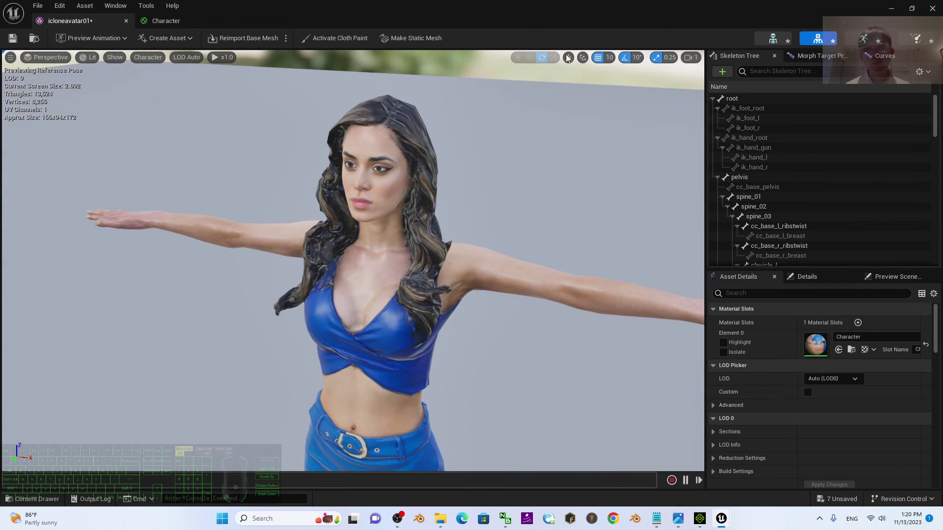
Save the icloneavatar01 skeletal mesh and close its editor window.
{"action": "left_click", "coordinate": [10, 43]}
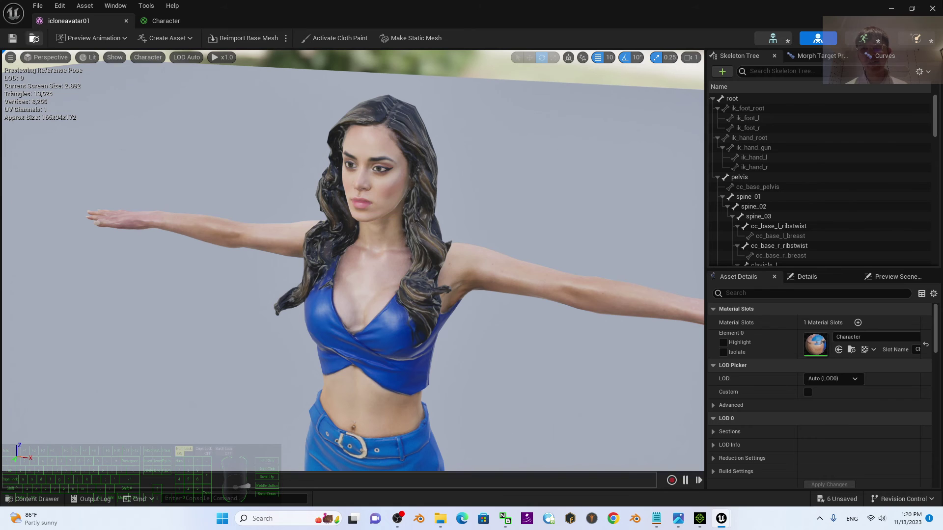
{"action": "left_click", "coordinate": [932, 9]}
{"action": "left_click", "coordinate": [541, 406]}
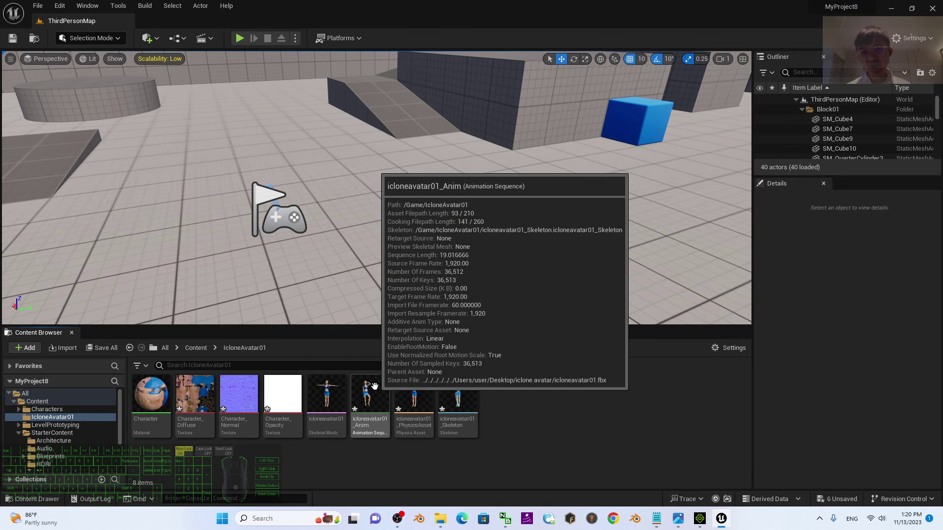
Open the icloneavatar01_Anim sequence and examine the avatar's body movement and facial expressions during playback from several distances and angles.
{"action": "double_click", "coordinate": [374, 386]}
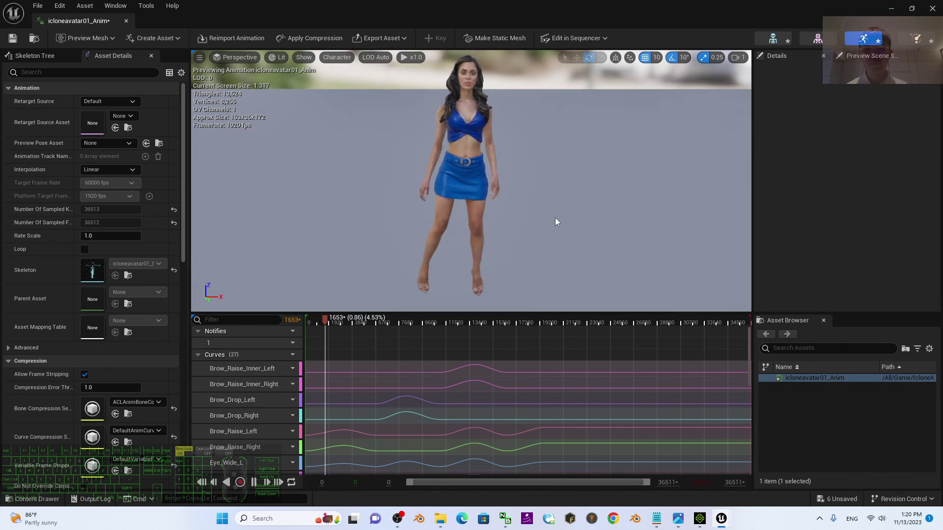
{"action": "scroll", "coordinate": [555, 217], "scroll_direction": "up", "scroll_amount": 5}
{"action": "middle_click_drag", "start_coordinate": [457, 158], "coordinate": [484, 69], "text": "alt"}
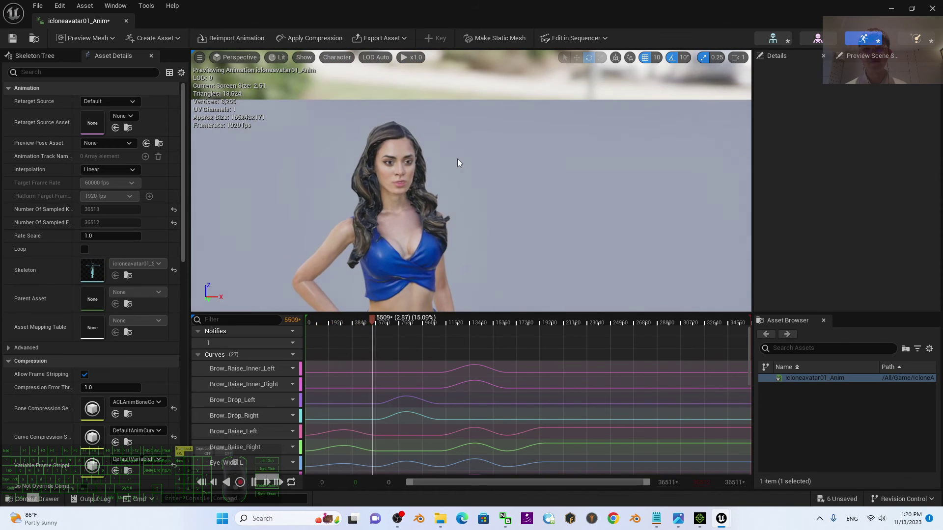
{"action": "scroll", "coordinate": [455, 158], "scroll_direction": "up", "scroll_amount": 3, "text": "alt"}
{"action": "scroll", "coordinate": [445, 162], "scroll_direction": "down", "scroll_amount": 6, "text": "alt"}
{"action": "scroll", "coordinate": [440, 164], "scroll_direction": "up", "scroll_amount": 6, "text": "alt"}
{"action": "middle_click_drag", "start_coordinate": [440, 164], "coordinate": [487, 188], "text": "alt"}
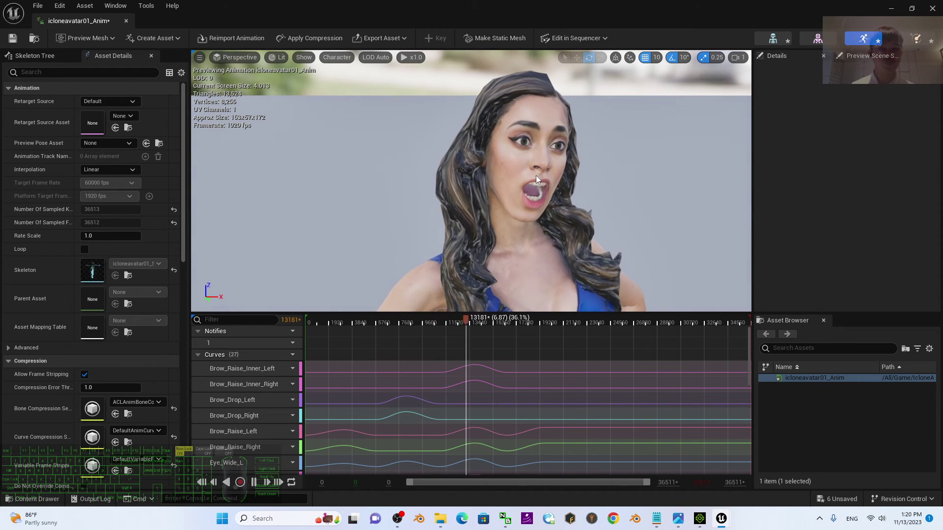
{"action": "left_click_drag", "start_coordinate": [676, 217], "coordinate": [582, 199], "text": "alt"}
{"action": "scroll", "coordinate": [521, 207], "scroll_direction": "down", "scroll_amount": 5}
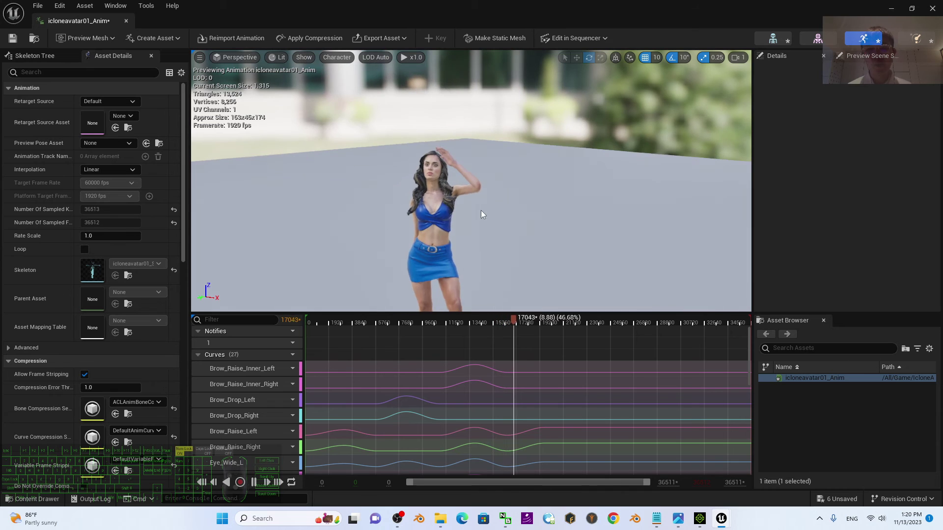
{"action": "scroll", "coordinate": [418, 202], "scroll_direction": "up", "scroll_amount": 6}
{"action": "scroll", "coordinate": [384, 203], "scroll_direction": "down", "scroll_amount": 6}
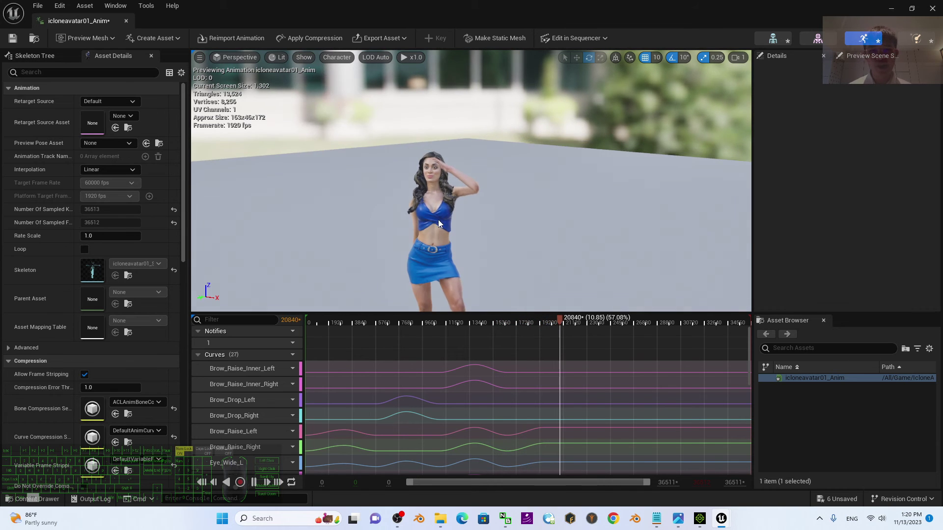
{"action": "left_click_drag", "start_coordinate": [439, 220], "coordinate": [536, 195], "text": "alt"}
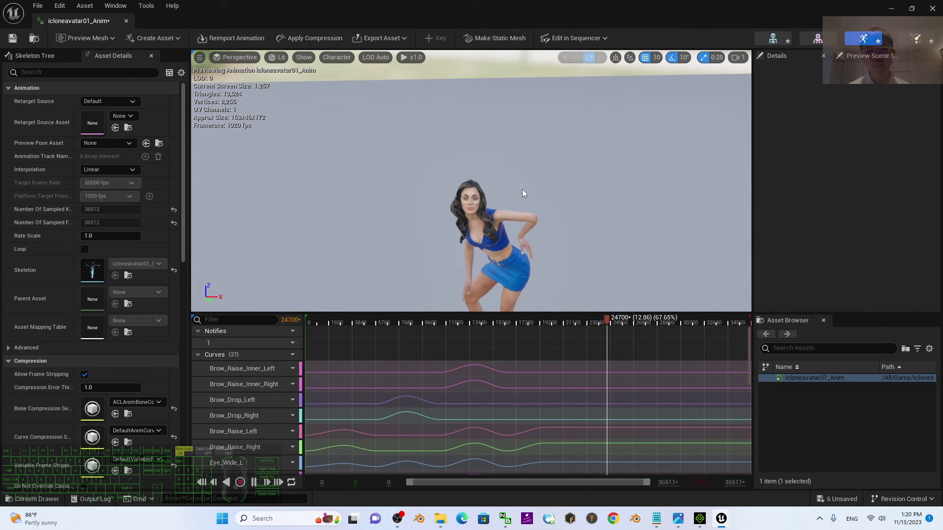
{"action": "scroll", "coordinate": [523, 211], "scroll_direction": "up", "scroll_amount": 5}
{"action": "middle_click_drag", "start_coordinate": [538, 267], "coordinate": [558, 196], "text": "alt"}
{"action": "scroll", "coordinate": [560, 199], "scroll_direction": "down", "scroll_amount": 6}
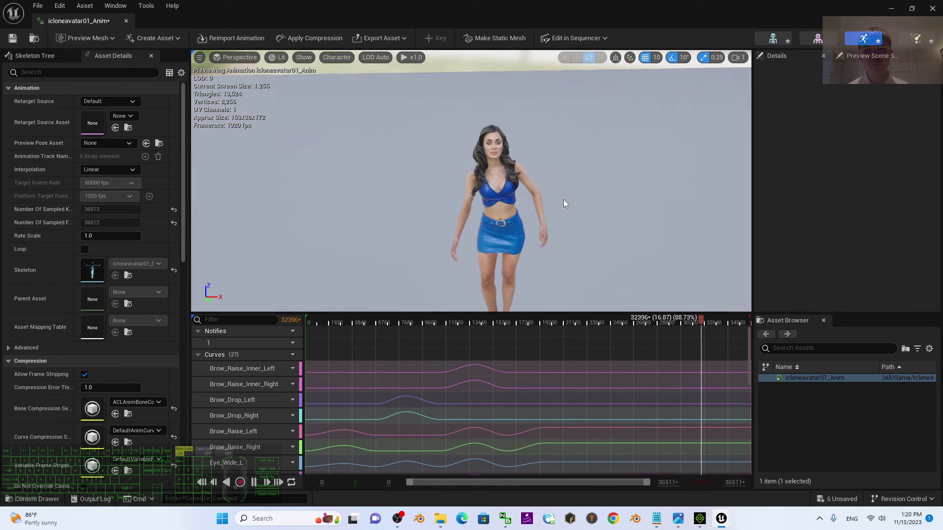
{"action": "scroll", "coordinate": [564, 200], "scroll_direction": "up", "scroll_amount": 7}
{"action": "scroll", "coordinate": [574, 160], "scroll_direction": "down", "scroll_amount": 3}
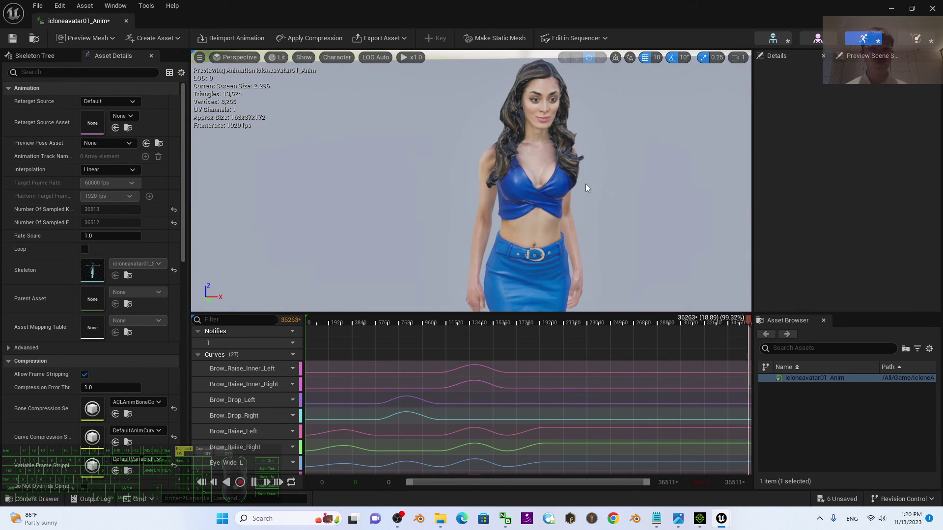
Examine the avatar's face up close during playback and review the facial morph target curves in the animation timeline.
{"action": "scroll", "coordinate": [451, 109], "scroll_direction": "up", "scroll_amount": 4}
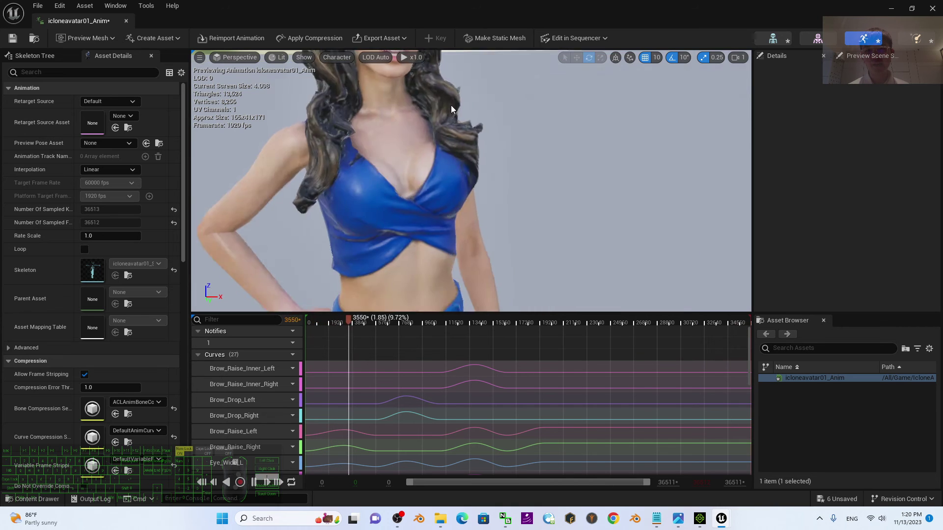
{"action": "scroll", "coordinate": [450, 108], "scroll_direction": "up", "scroll_amount": 4}
{"action": "scroll", "coordinate": [445, 126], "scroll_direction": "down", "scroll_amount": 4}
{"action": "middle_click_drag", "start_coordinate": [453, 136], "coordinate": [487, 226], "text": "alt"}
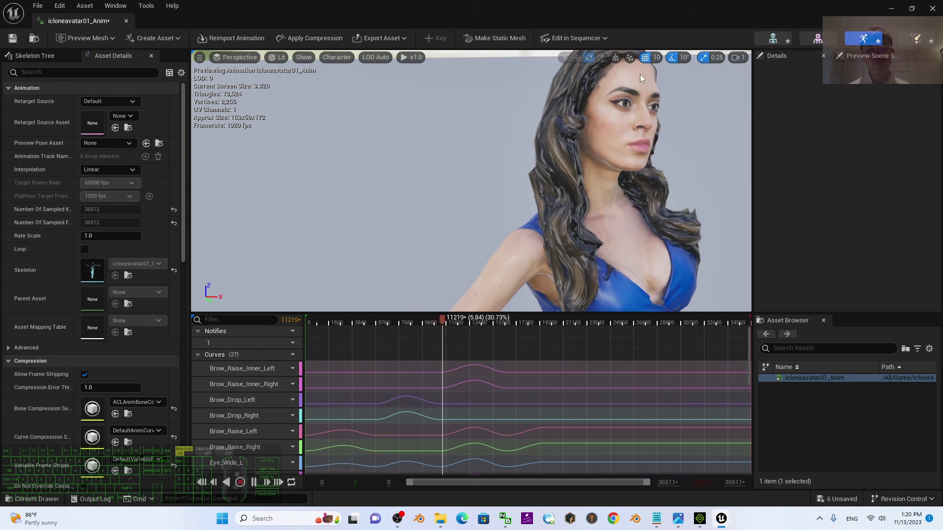
{"action": "scroll", "coordinate": [607, 396], "scroll_direction": "down", "scroll_amount": 3}
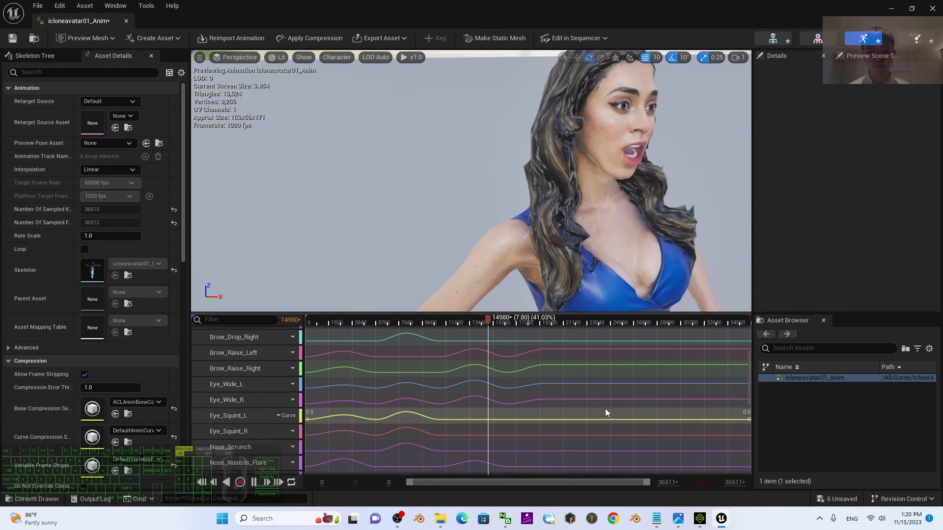
{"action": "scroll", "coordinate": [586, 411], "scroll_direction": "down", "scroll_amount": 3}
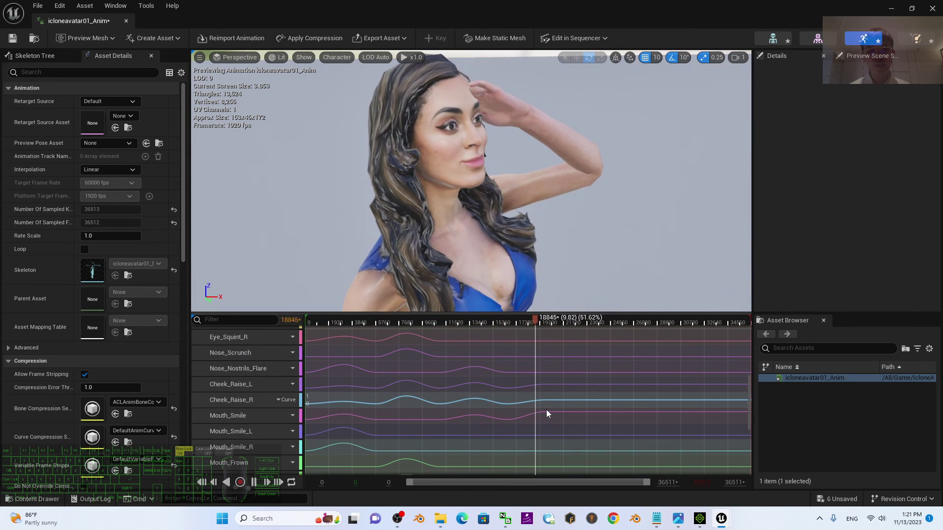
Pause the avatar's animation playback and close the icloneavatar01_Anim editor window.
{"action": "scroll", "coordinate": [628, 181], "scroll_direction": "down", "scroll_amount": 3}
{"action": "left_click_drag", "start_coordinate": [628, 181], "coordinate": [500, 155], "text": "alt"}
{"action": "scroll", "coordinate": [511, 154], "scroll_direction": "up", "scroll_amount": 4}
{"action": "scroll", "coordinate": [535, 191], "scroll_direction": "down", "scroll_amount": 6}
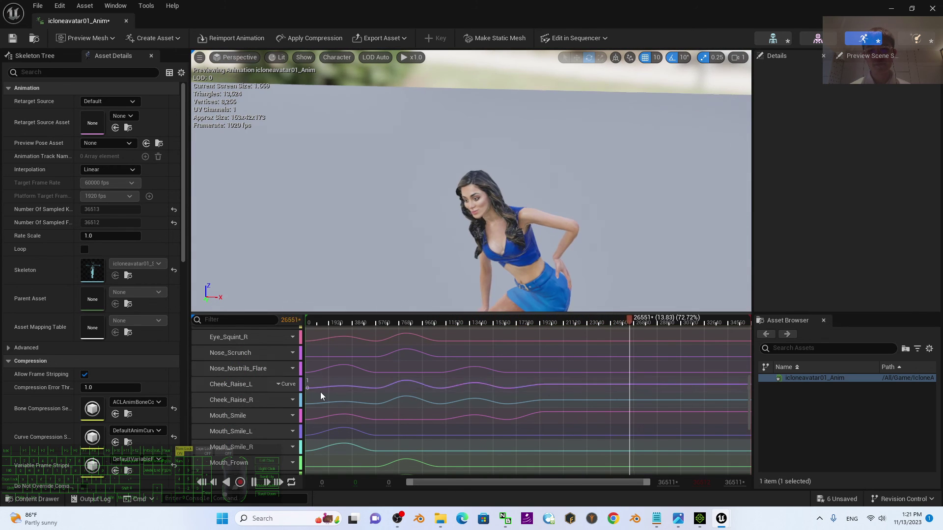
{"action": "left_click", "coordinate": [253, 482]}
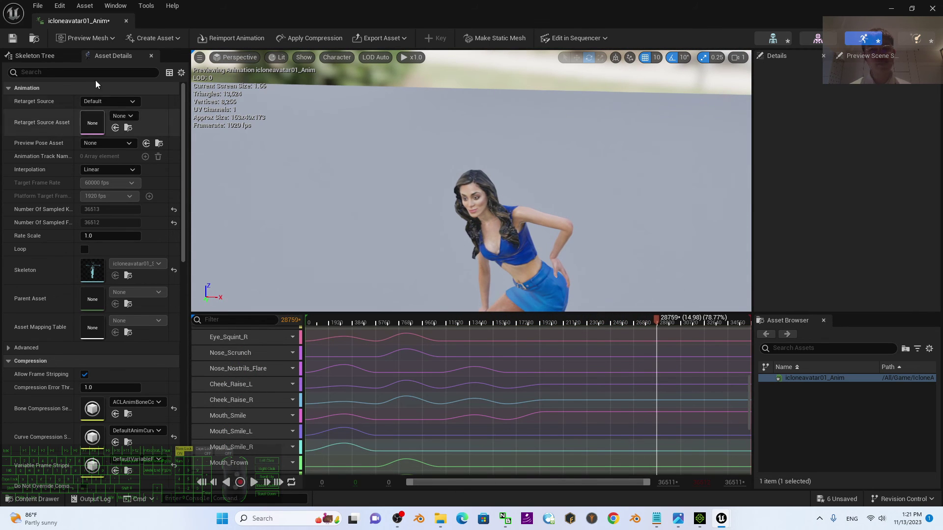
{"action": "left_click", "coordinate": [934, 10]}
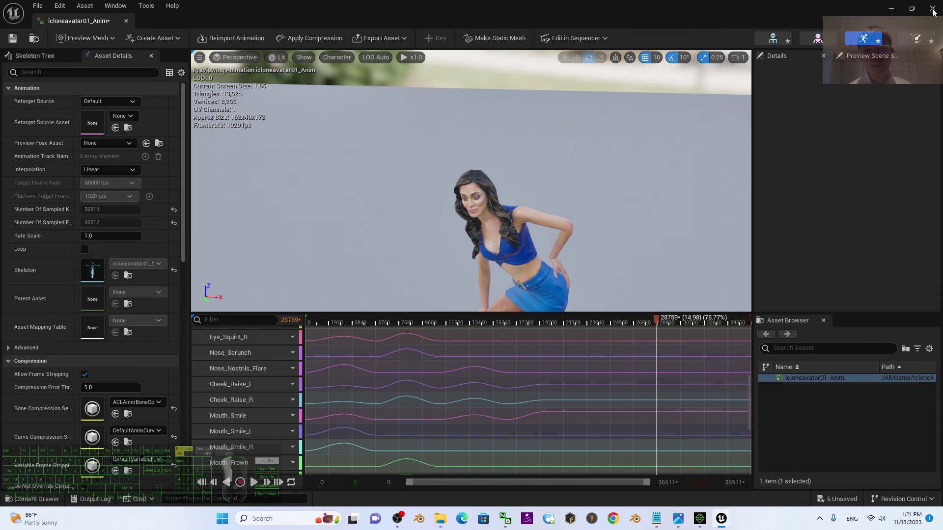
{"action": "left_click", "coordinate": [933, 9]}
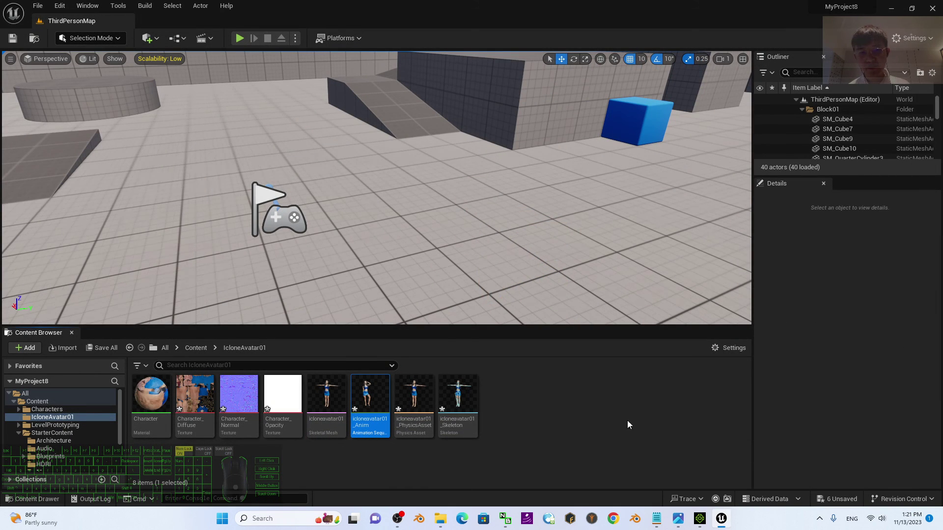
Switch to iClone 8 and play the original avatar's animation to review its body movement and facial expressions.
{"action": "left_click", "coordinate": [678, 518]}
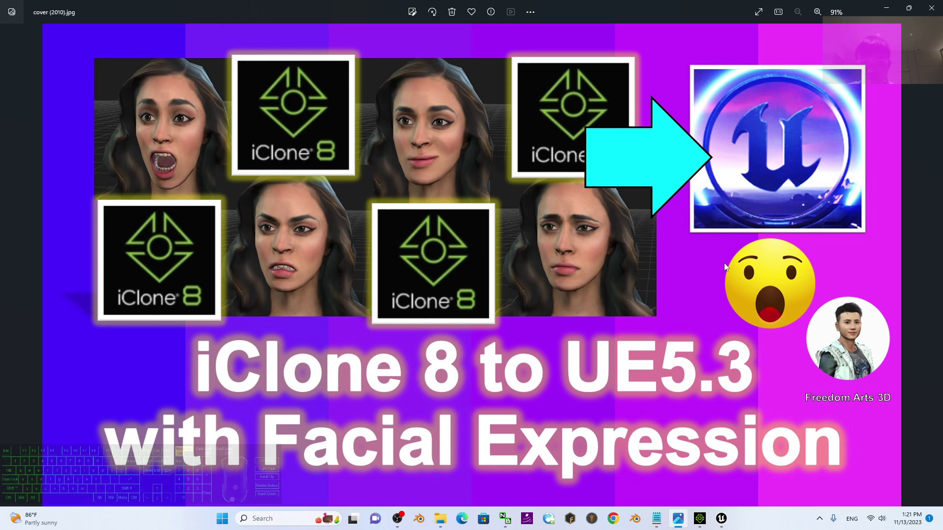
{"action": "left_click", "coordinate": [701, 520]}
{"action": "left_click", "coordinate": [802, 34]}
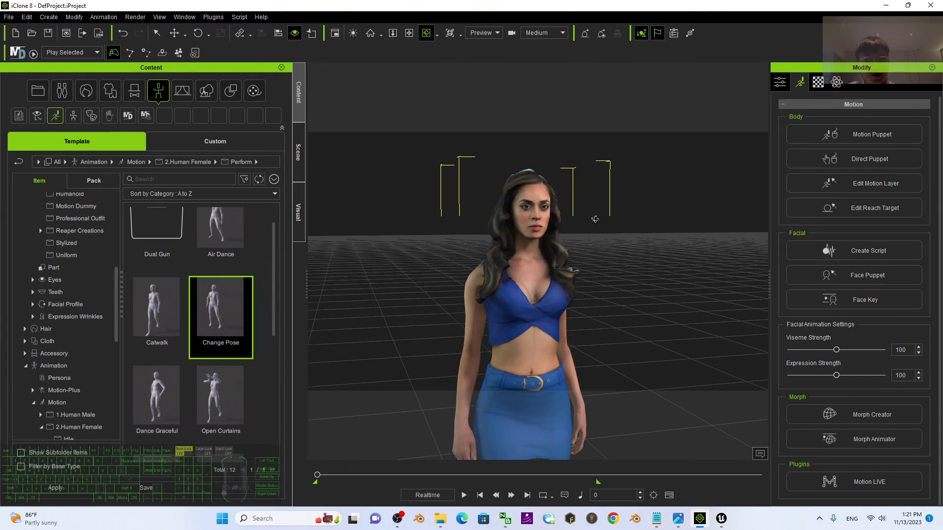
{"action": "left_click", "coordinate": [464, 496]}
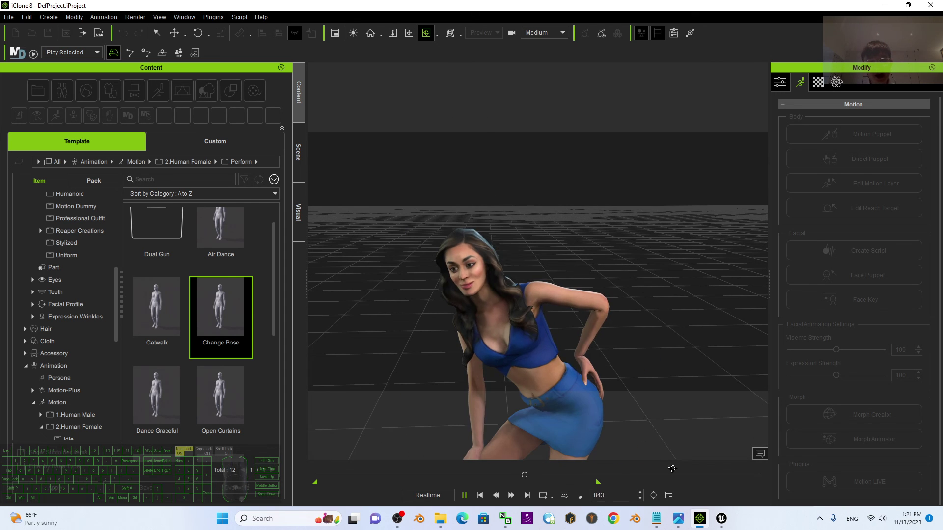
Switch back to Unreal Engine and reopen the icloneavatar01_Anim sequence to examine the avatar's face during playback.
{"action": "left_click", "coordinate": [722, 516]}
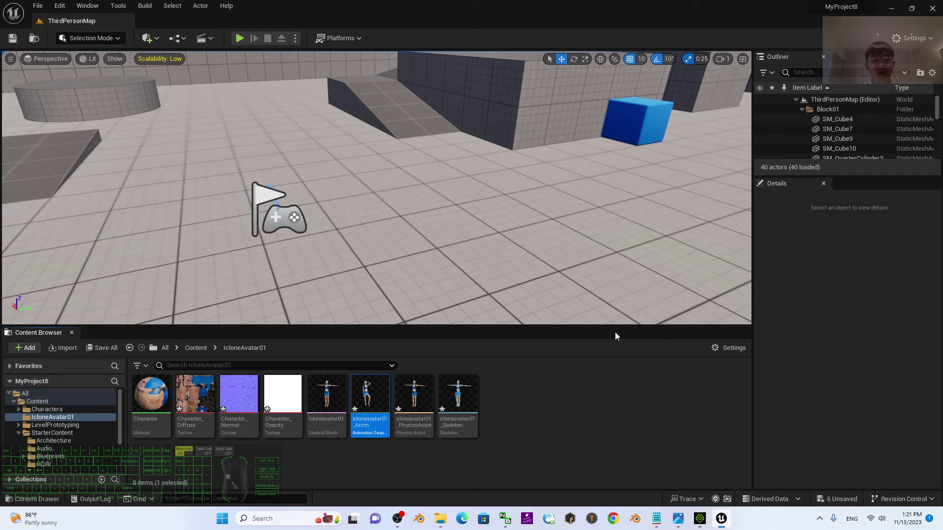
{"action": "double_click", "coordinate": [367, 403]}
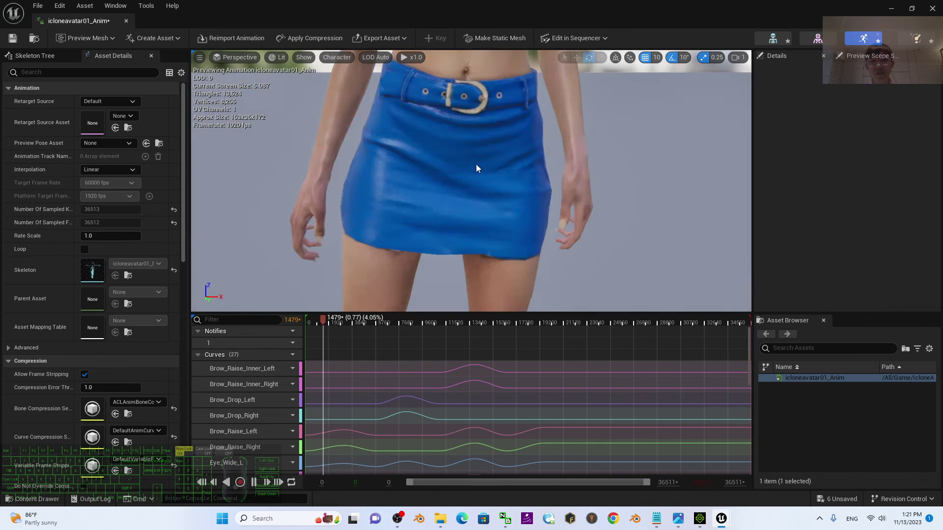
{"action": "scroll", "coordinate": [509, 171], "scroll_direction": "up", "scroll_amount": 3}
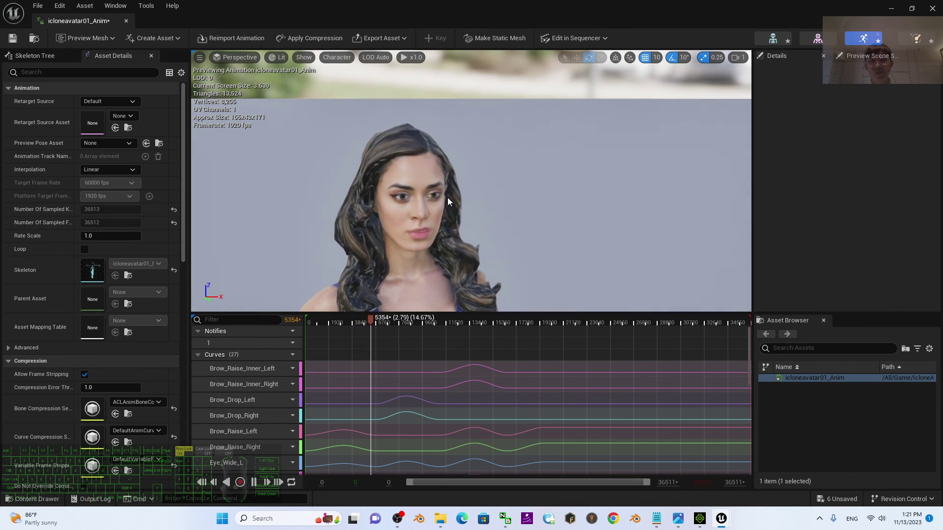